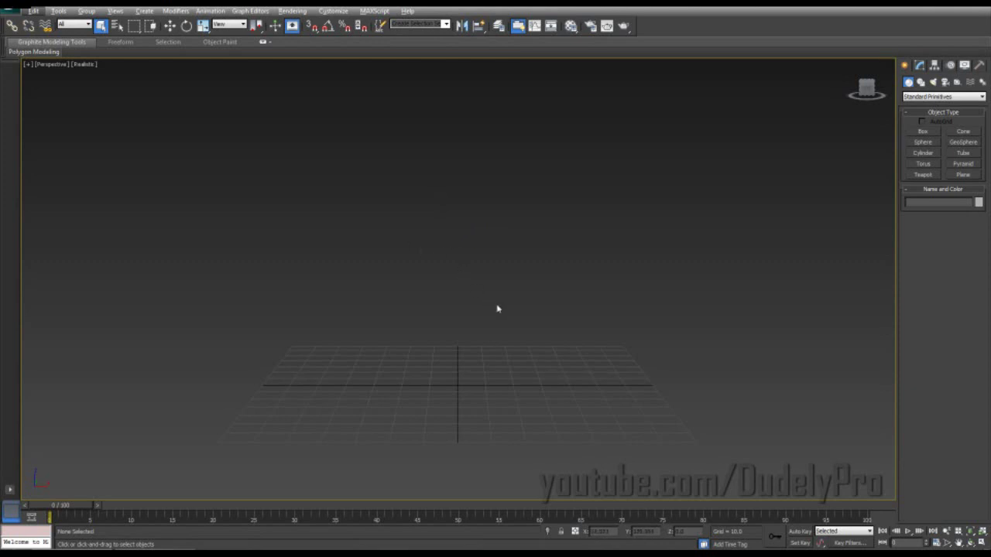
middle_click_drag(454, 312, 514, 324, "alt")
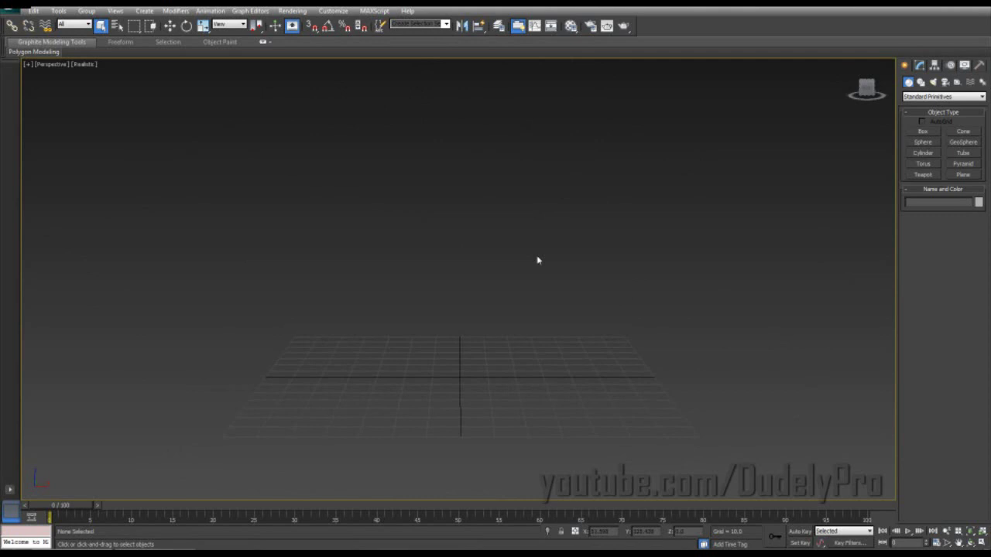
middle_click_drag(537, 260, 541, 245, "alt")
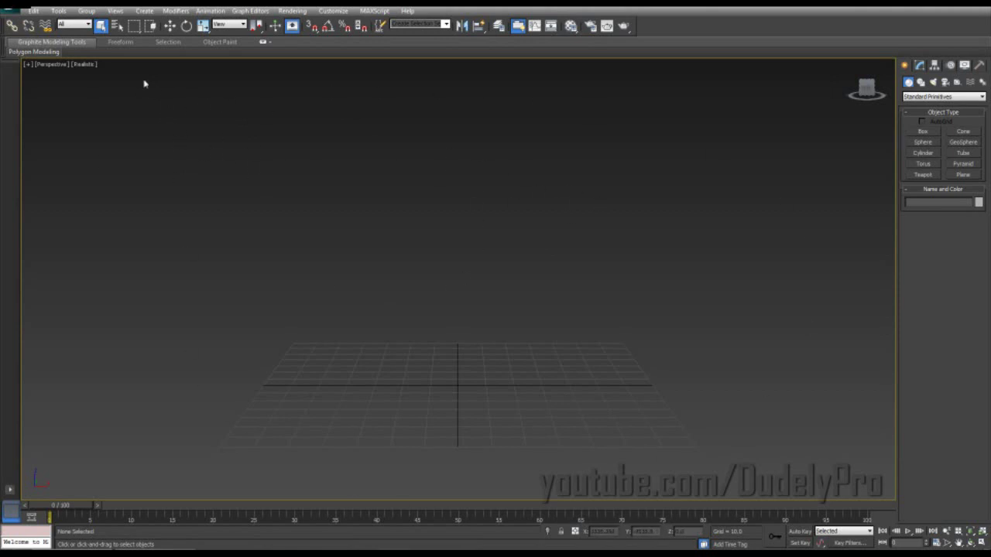
Change the perspective viewport's background to Solid Color and its display style to Shaded.
left_click(92, 66)
mouse_move(159, 228)
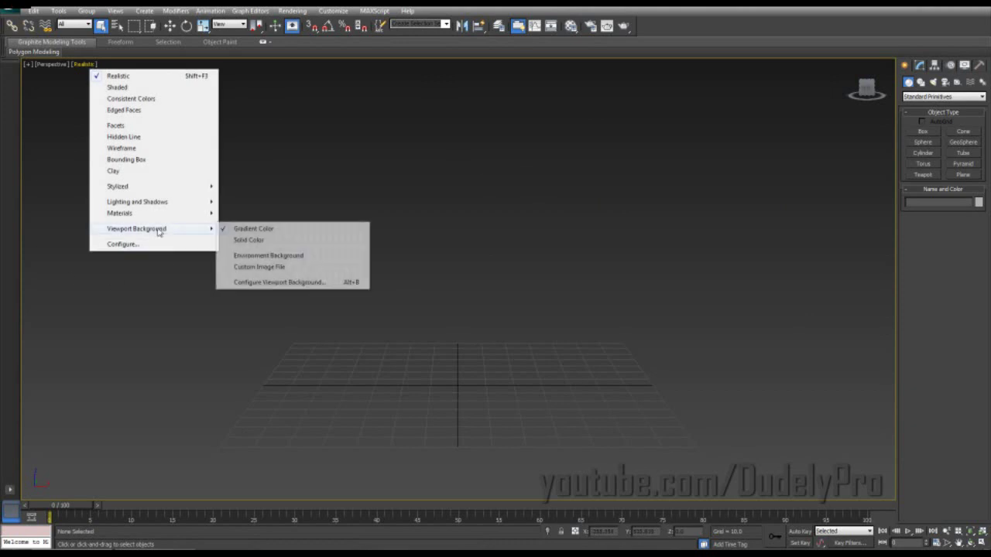
left_click(267, 238)
mouse_move(421, 259)
middle_mouse_down("alt")
mouse_move(420, 248)
mouse_move(421, 261)
middle_mouse_up("alt")
left_click(86, 65)
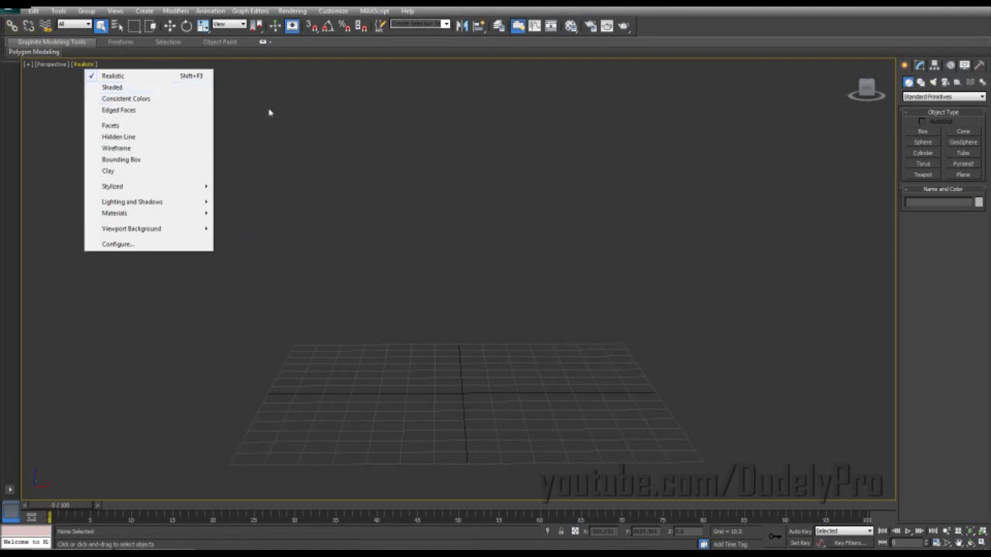
left_click(126, 89)
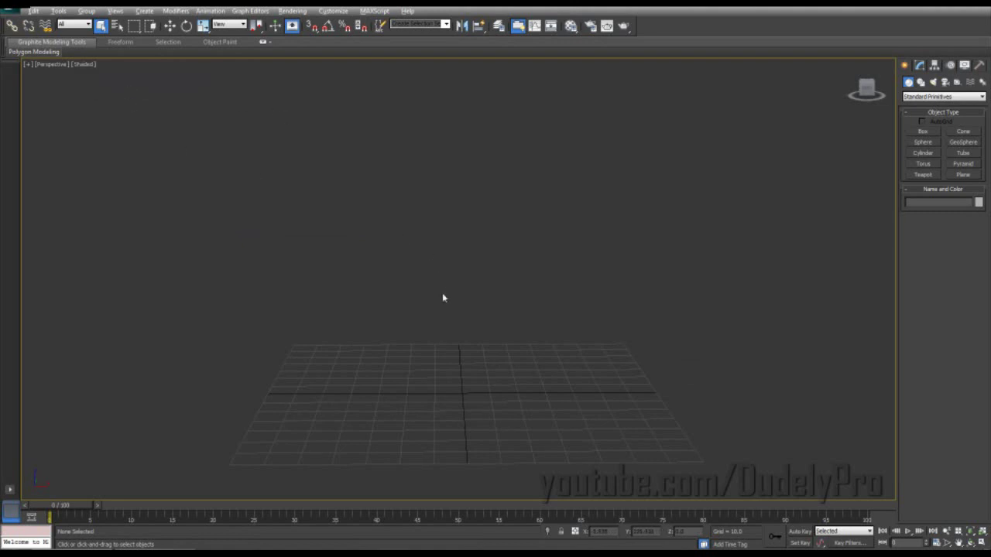
Bring up the Pawn.jpg reference image, examine the pawn silhouette and put the image viewer away.
middle_click_drag(443, 298, 436, 384, "alt")
key("w")
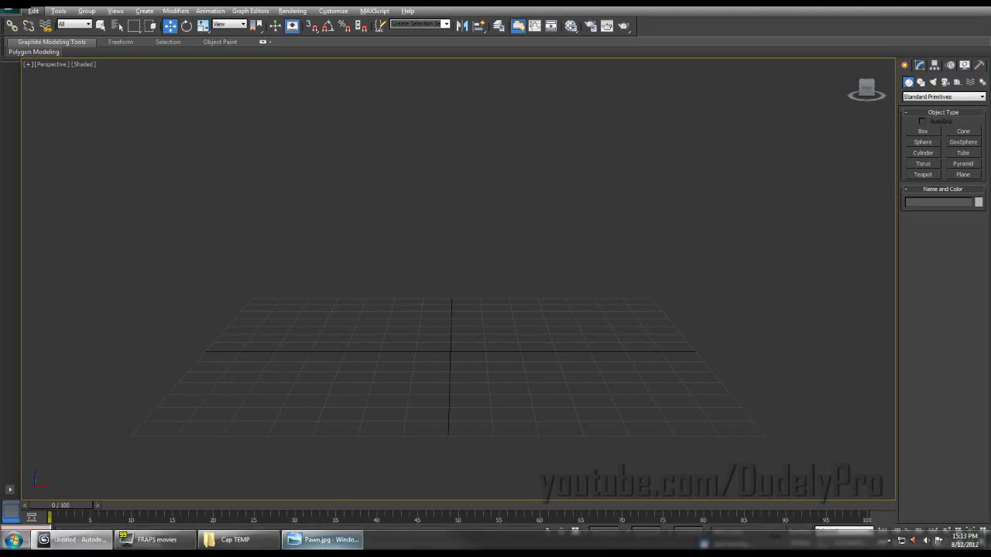
left_click(317, 547)
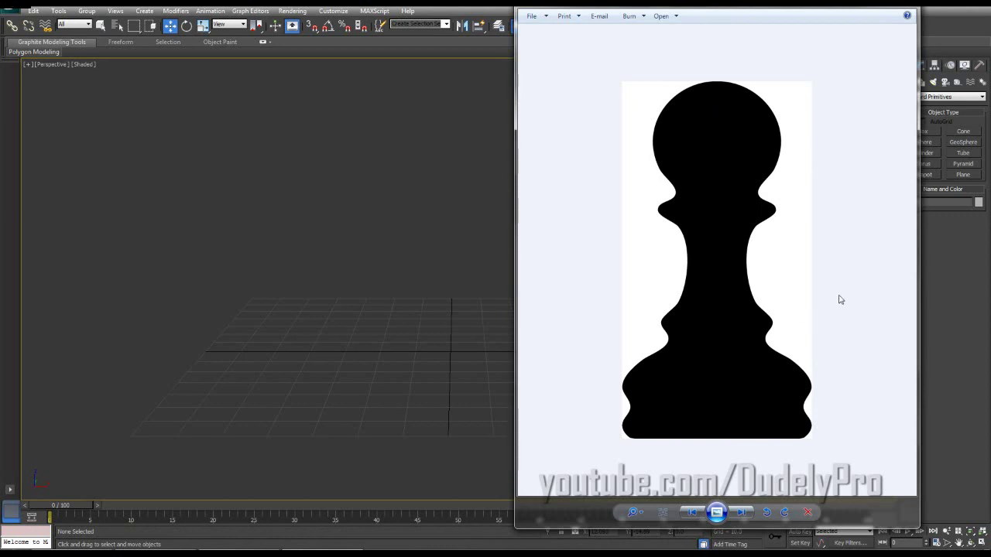
left_click(870, 9)
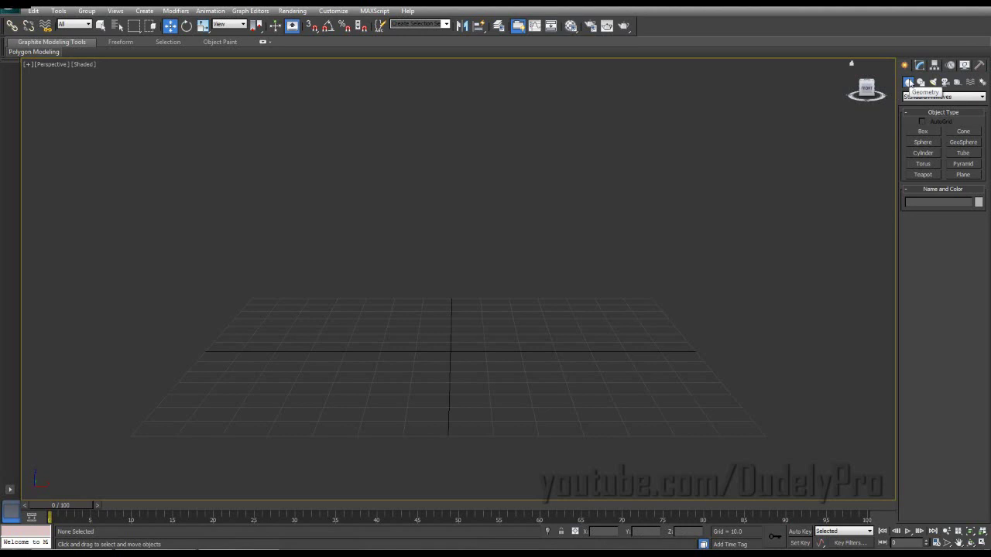
Create a Plane primitive over the grid with a length of 700 and a width of 400.
left_click(963, 174)
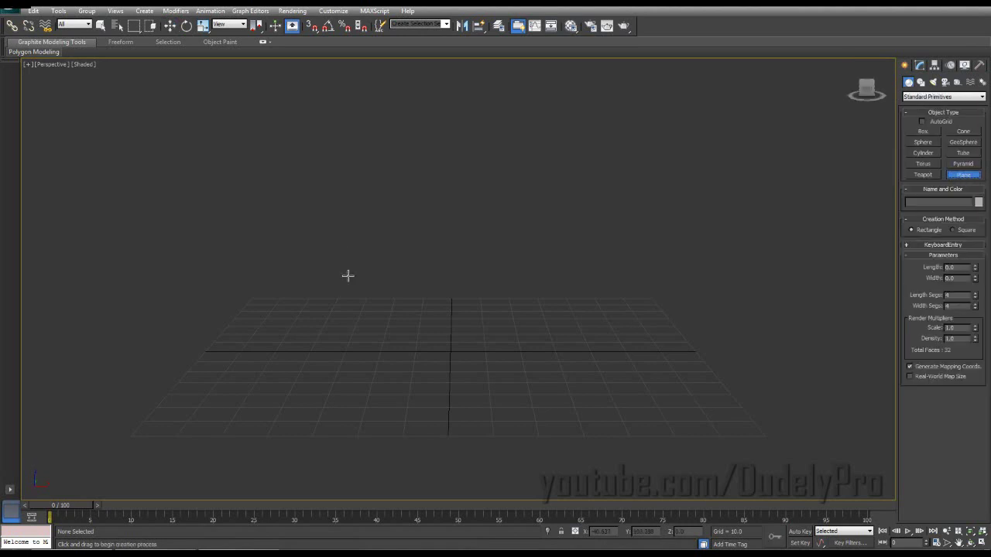
left_click_drag(319, 237, 740, 503)
scroll(659, 252, "down", 4)
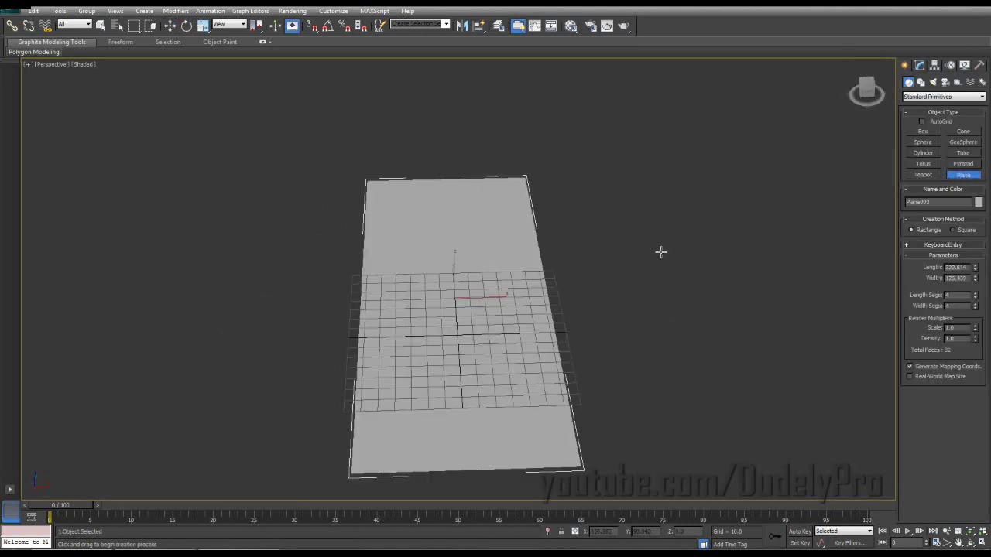
type("700")
key("Tab")
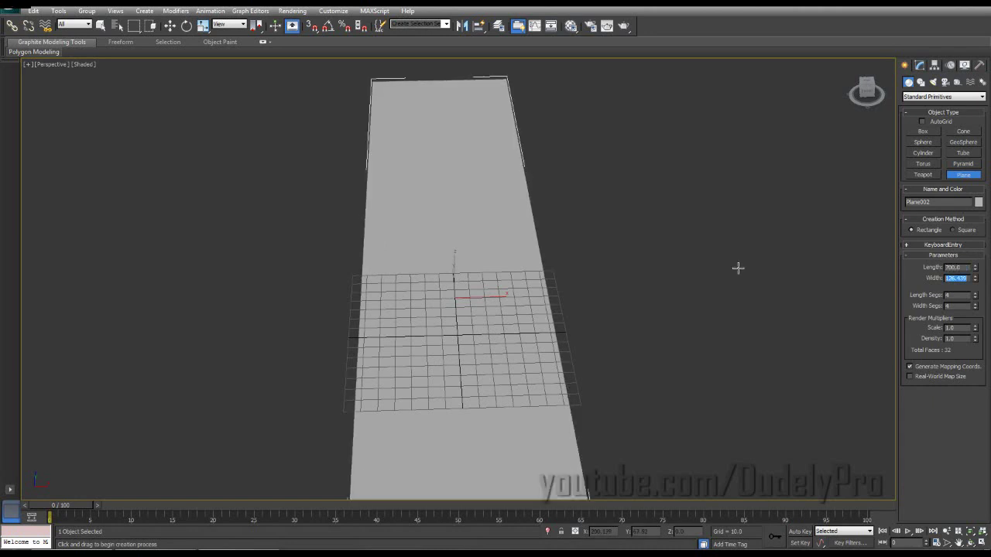
type("4000")
key("Return")
middle_click_drag(604, 268, 600, 254, "alt")
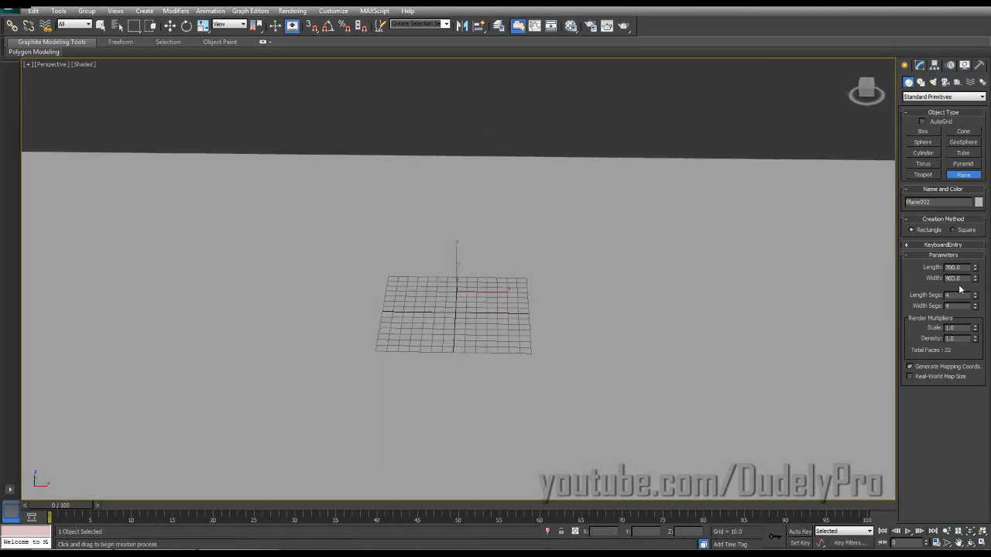
key("Return")
scroll(734, 294, "down", 2)
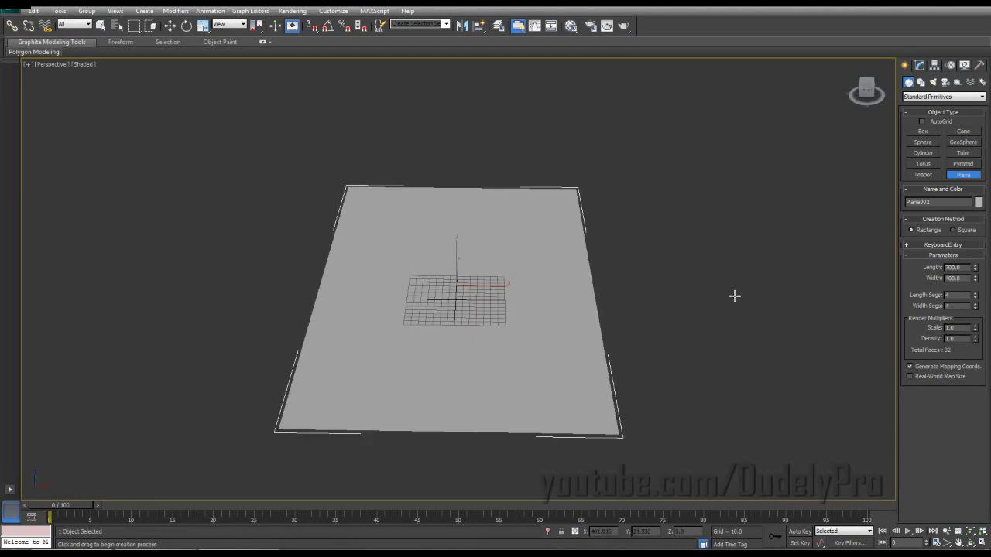
Centre the plane on the origin by resetting its X and Y position to 0.
middle_click_drag(672, 255, 672, 282, "alt")
scroll(668, 275, "down", 2)
key("w")
right_click(621, 532)
right_click(664, 532)
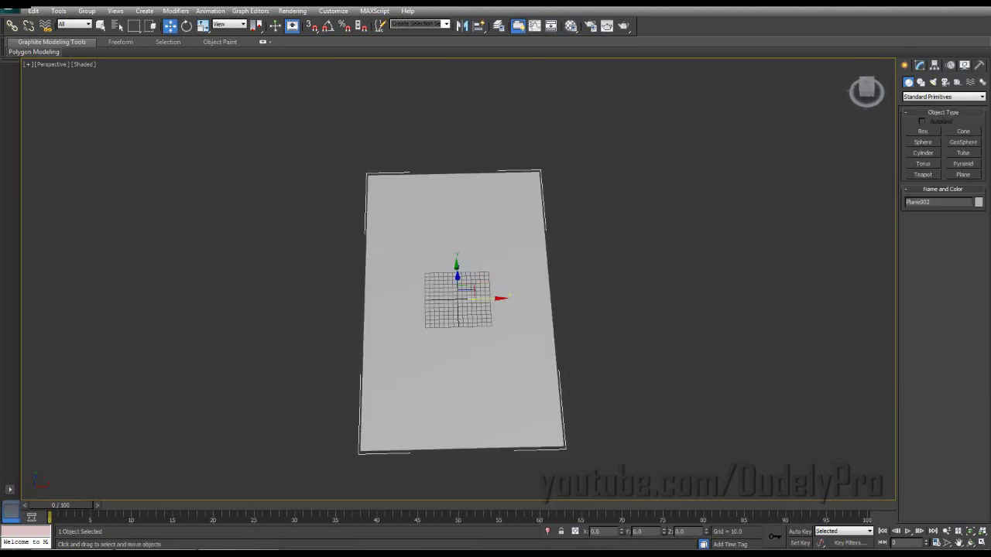
middle_click_drag(603, 411, 602, 375, "alt")
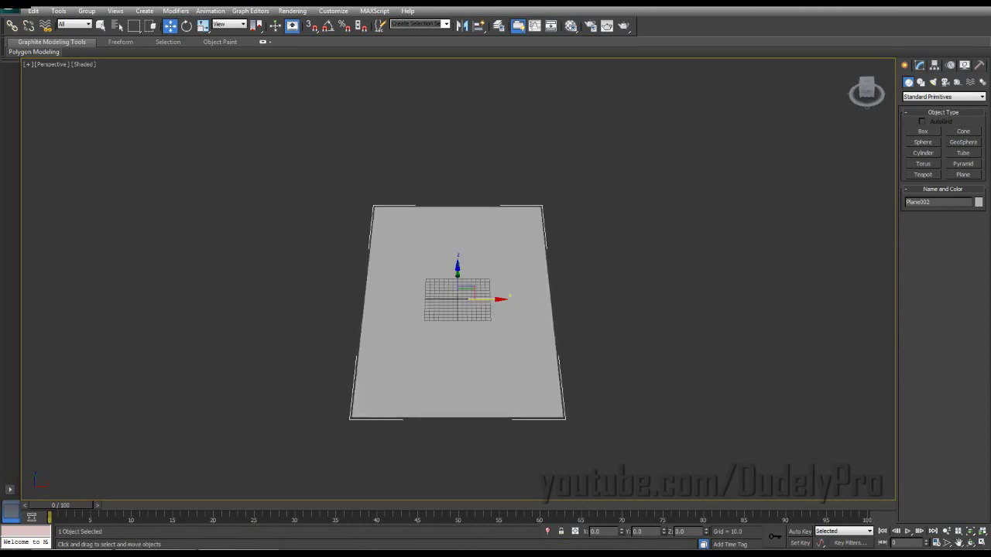
Shrink the program window to reach the desktop and apply Pawn.jpg to the plane as its texture.
left_click(960, 4)
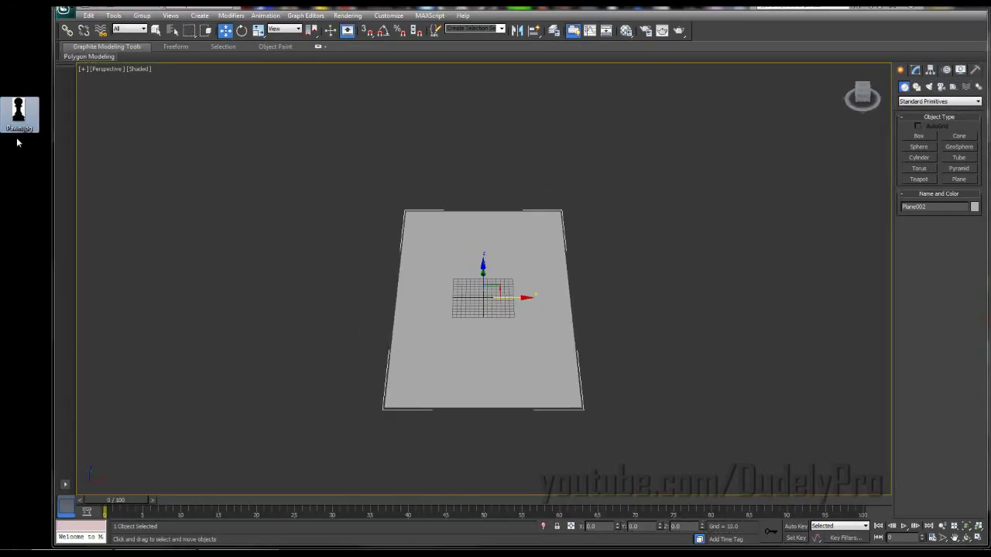
left_click_drag(19, 115, 463, 294)
middle_click_drag(514, 303, 575, 324, "alt")
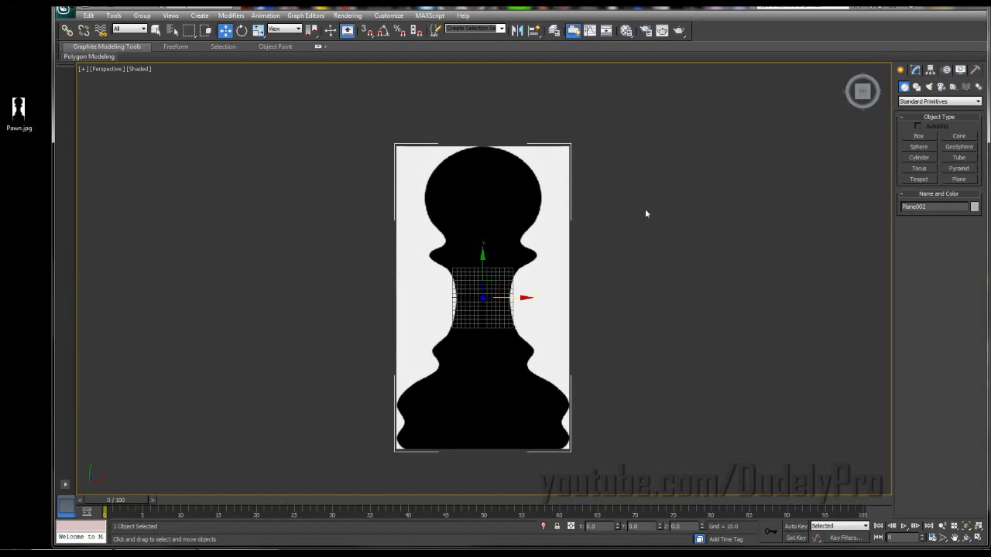
Reduce the plane's length and width segments to 1 and set its width to 350.
left_click(916, 70)
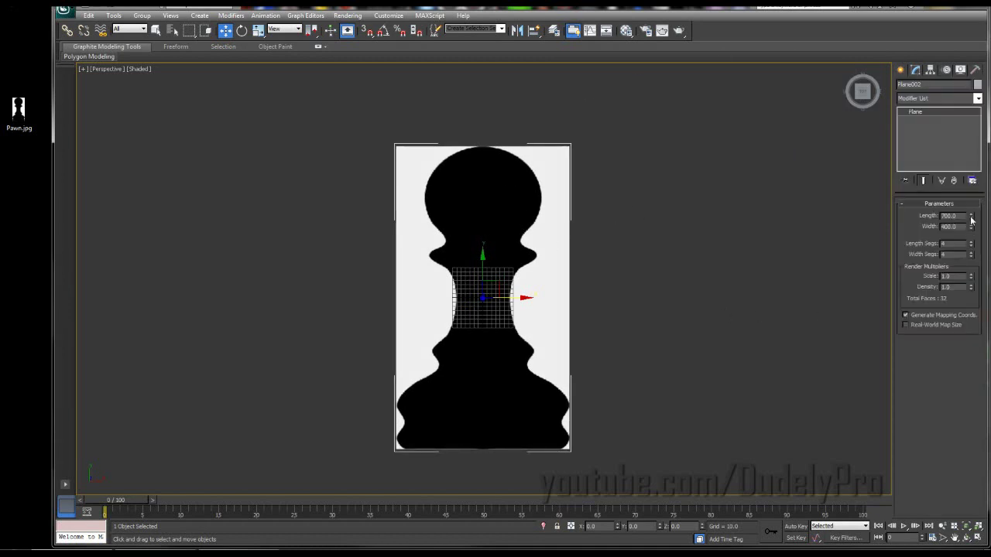
right_click(972, 243)
right_click(972, 254)
left_click_drag(971, 228, 971, 229)
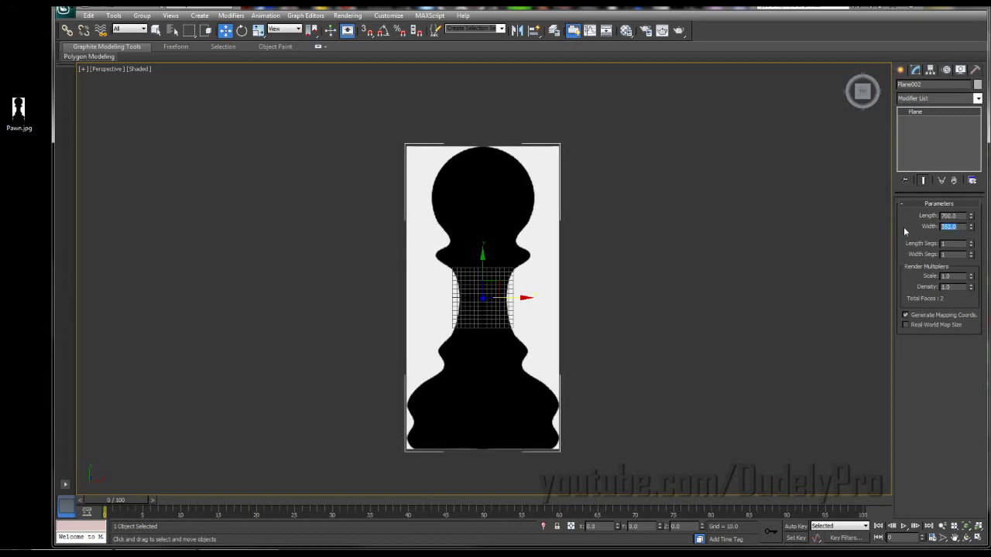
type("350")
key("Return")
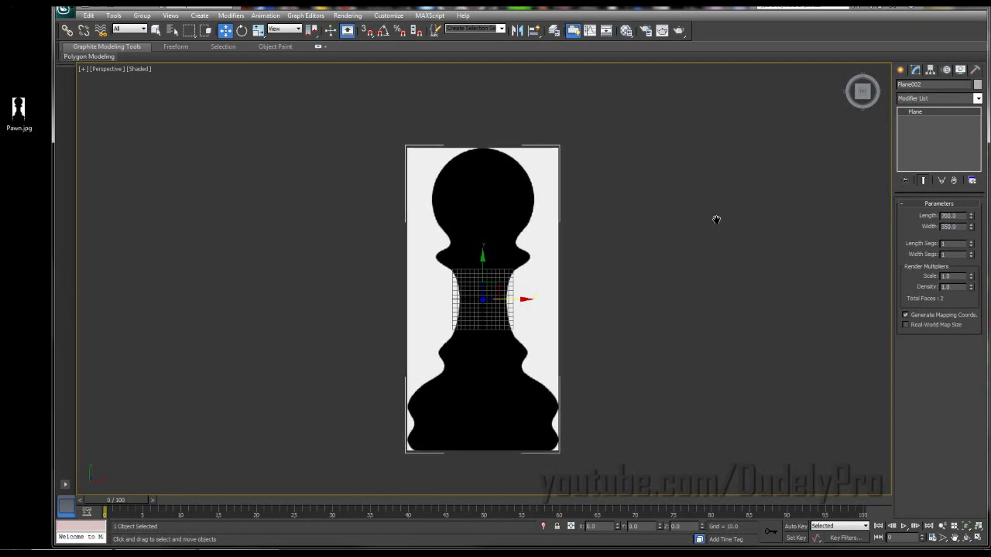
scroll(716, 220, "up", 2)
scroll(716, 220, "down", 2)
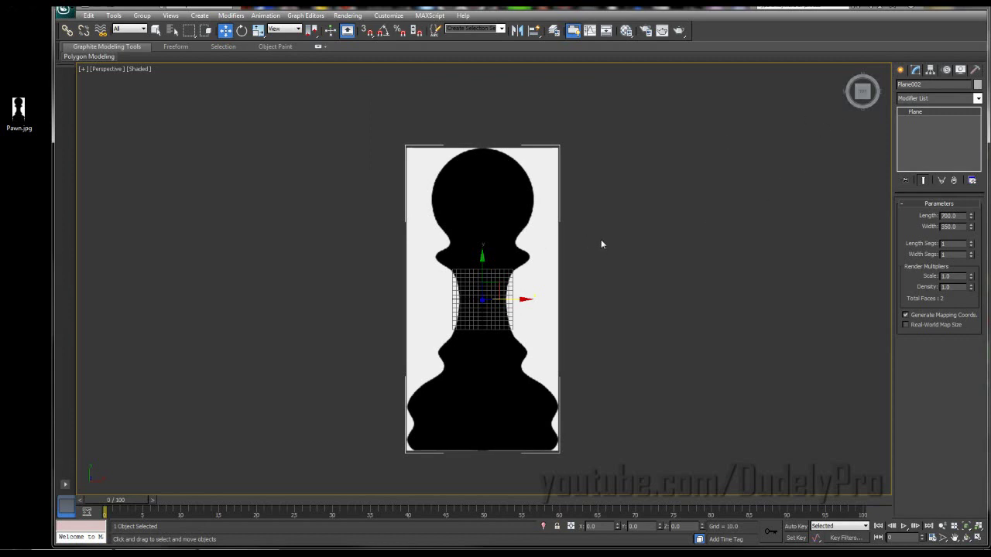
Switch the viewport to the Top view for tracing the pawn image.
key("t")
middle_click_drag(571, 204, 589, 204)
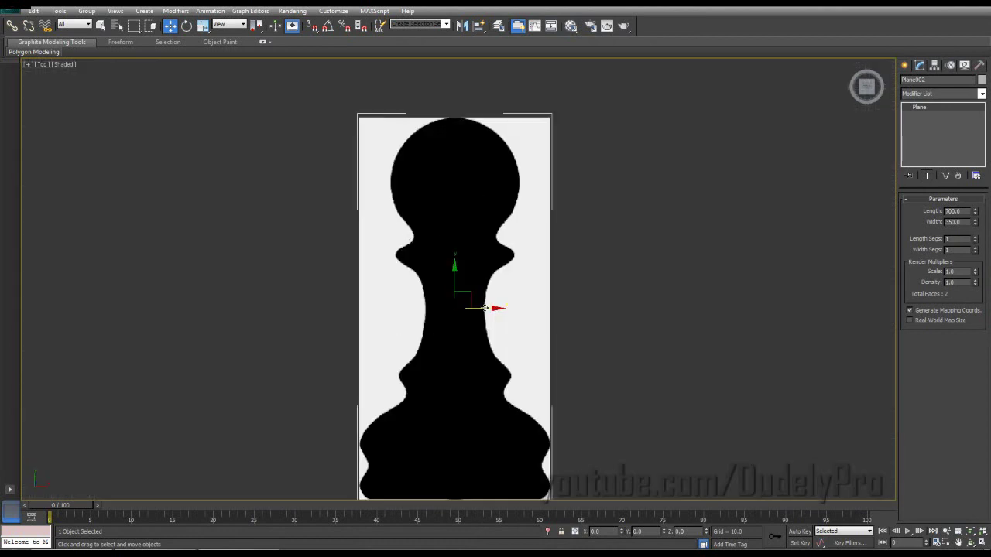
Shift the reference plane along X and reset its X position to 0.
left_click_drag(493, 309, 522, 308)
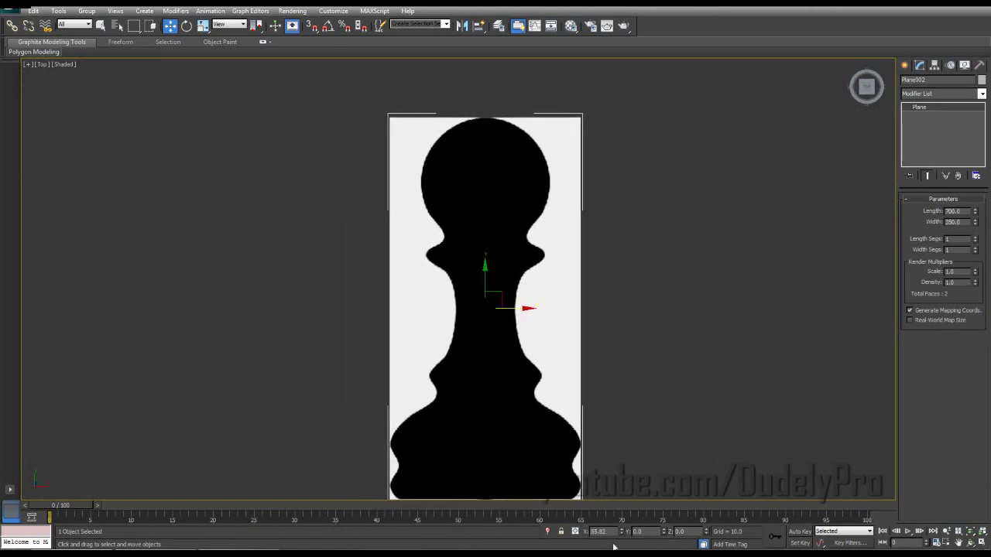
left_click_drag(623, 533, 622, 539)
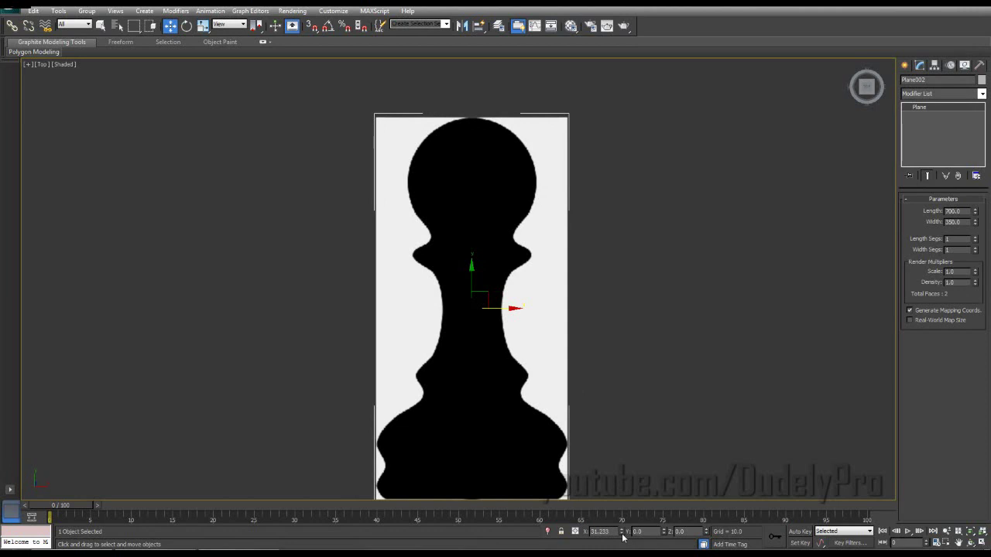
right_click(623, 534)
Start a Line spline at the top centre of the pawn and trace the right-hand curve of its round head.
middle_click_drag(589, 253, 601, 231)
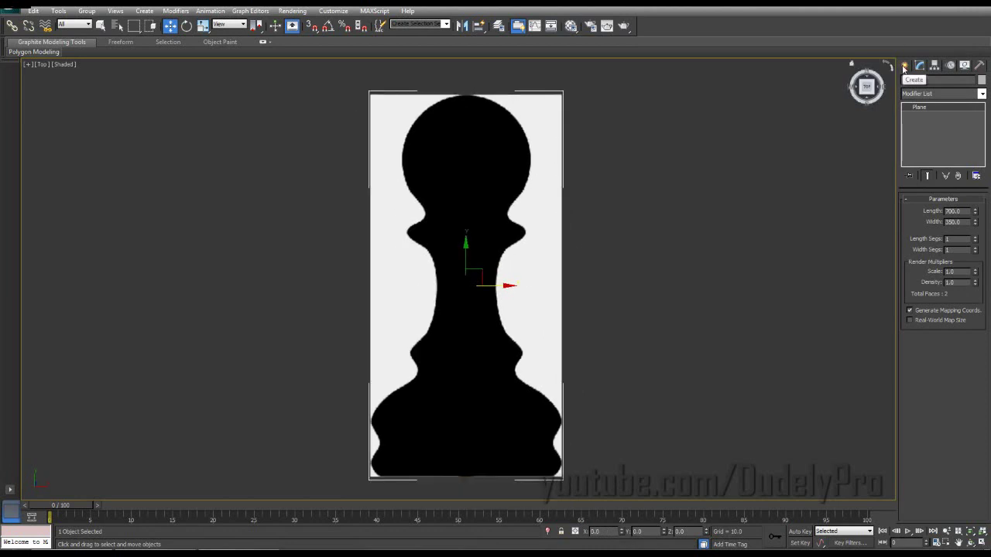
left_click(903, 65)
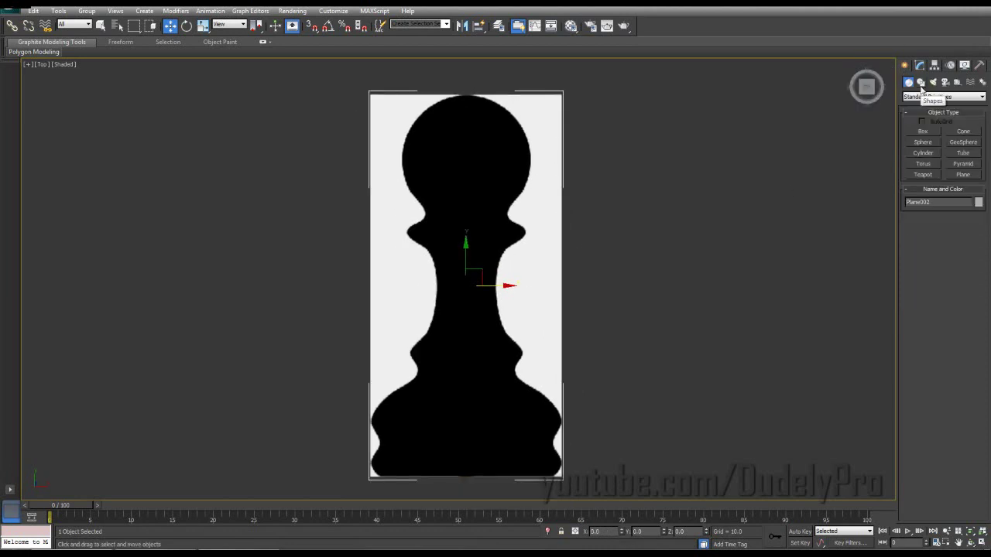
left_click(921, 86)
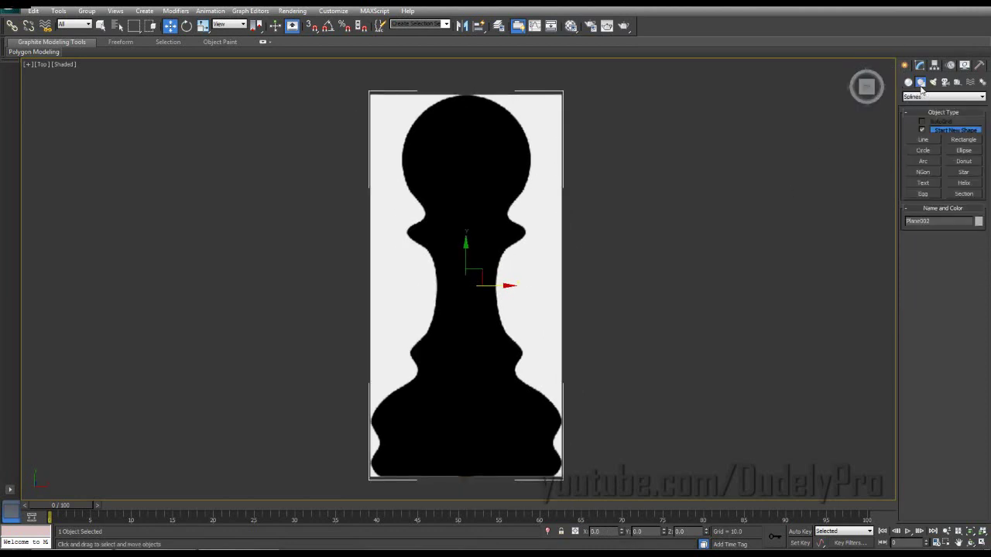
left_click(923, 140)
scroll(599, 177, "up", 5)
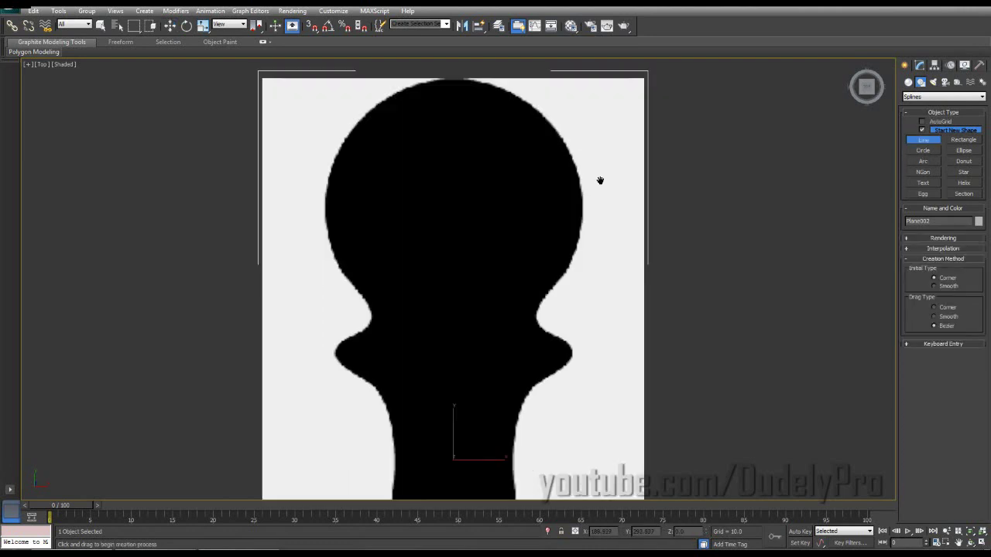
middle_click_drag(599, 179, 603, 200)
left_click(460, 95)
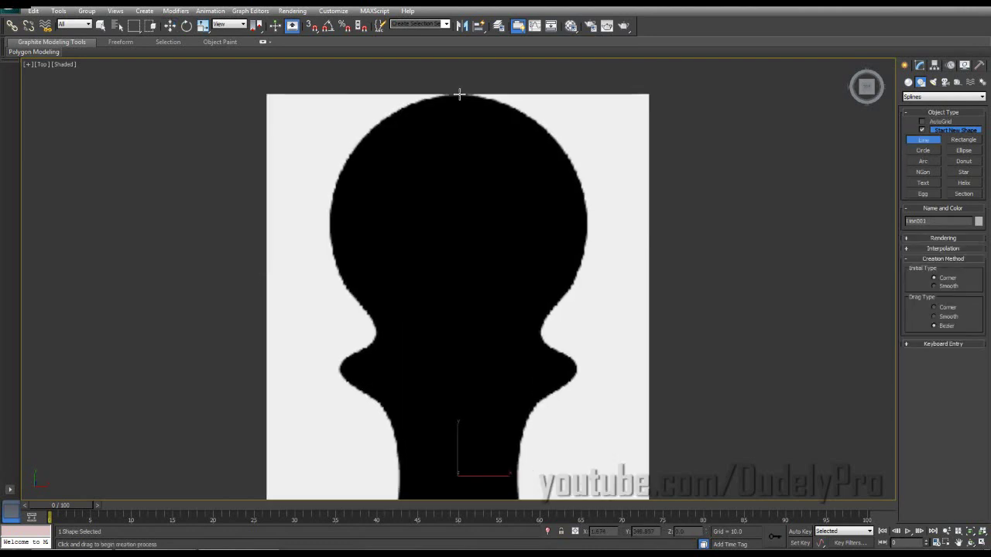
left_click(567, 153)
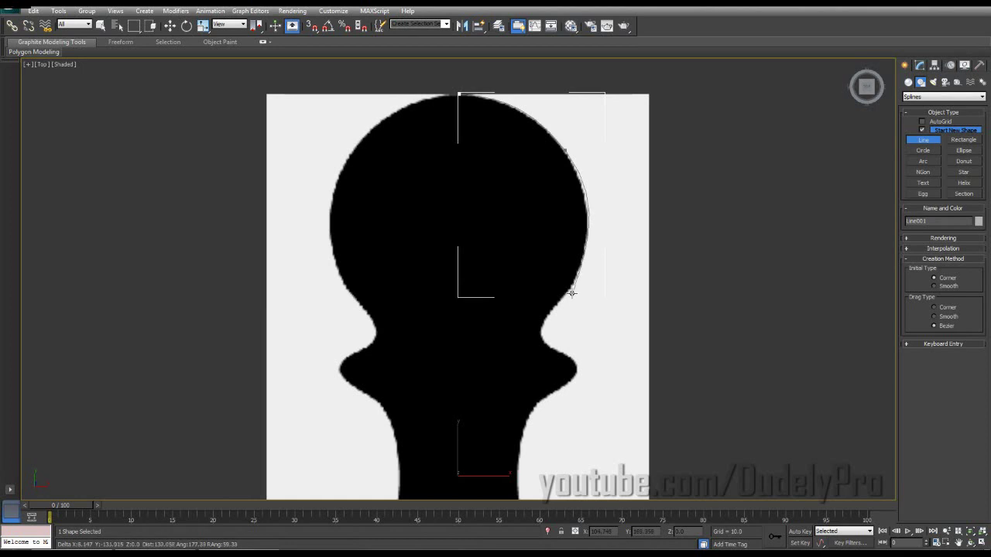
left_click_drag(573, 289, 558, 317)
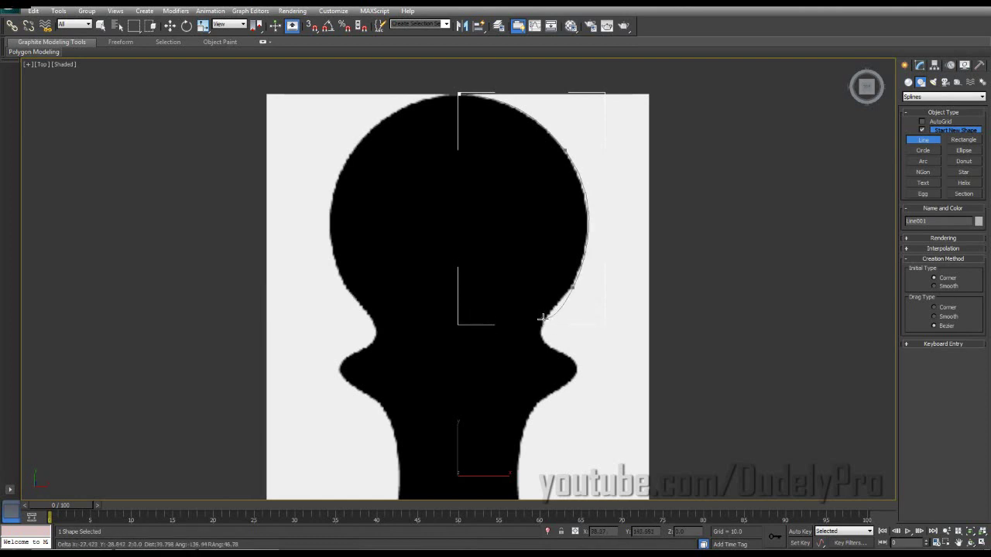
Continue the Line spline down the pawn's right side, tracing the neck below the head and the upper edge of the collar.
left_click_drag(542, 325, 535, 353)
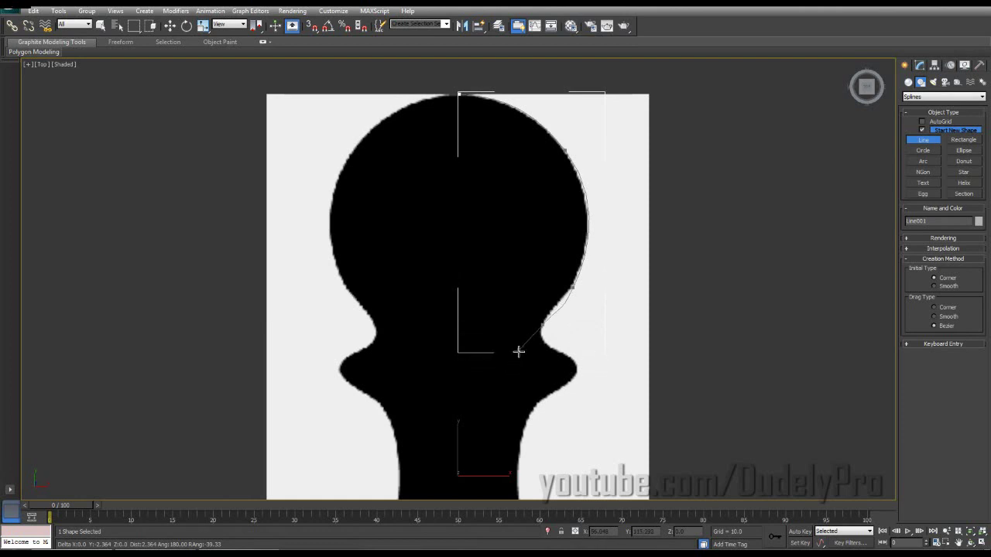
left_click_drag(519, 352, 525, 361)
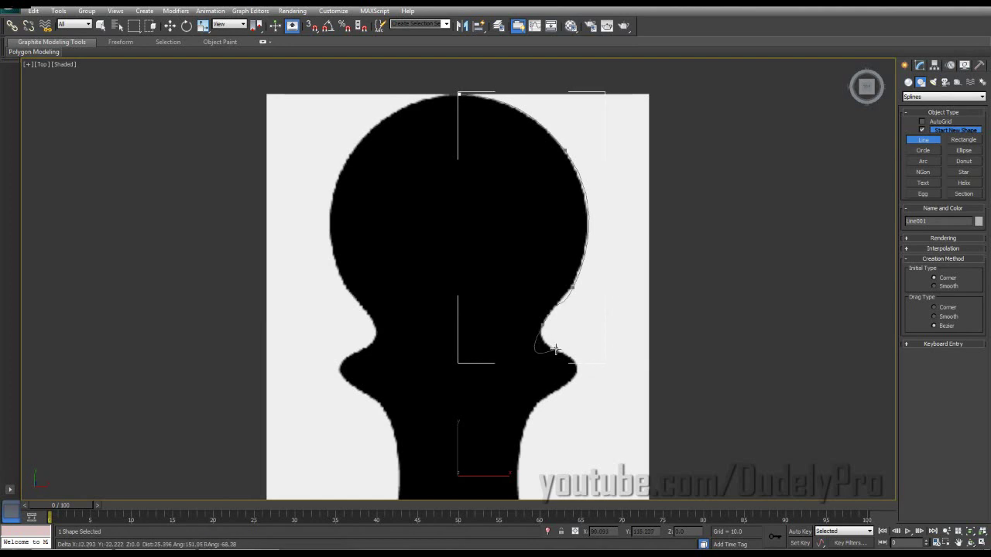
left_click_drag(556, 349, 573, 381)
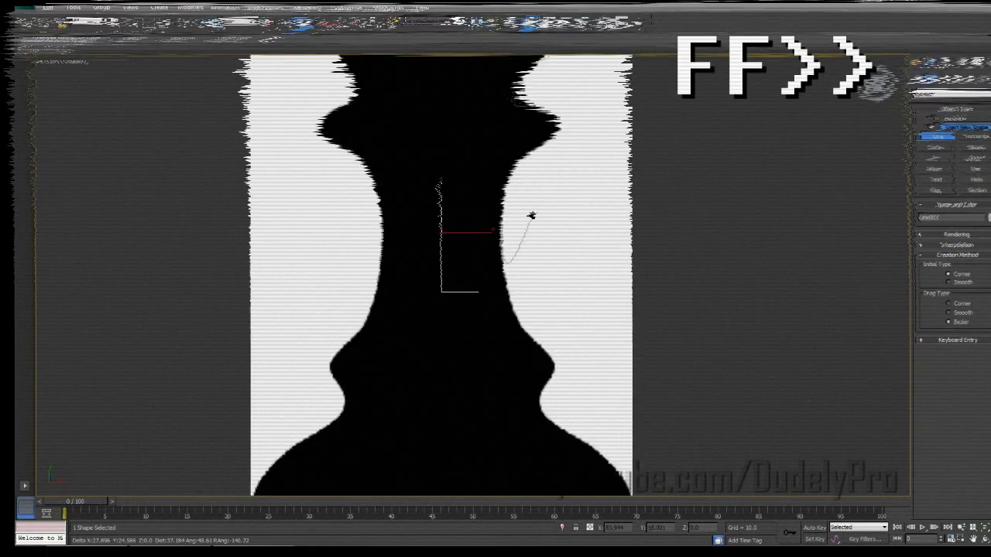
Trace the rest of the right-hand outline along the stem, lower ring and base, ending the spline at the bottom centre of the pawn.
left_click(523, 286)
left_click(549, 312)
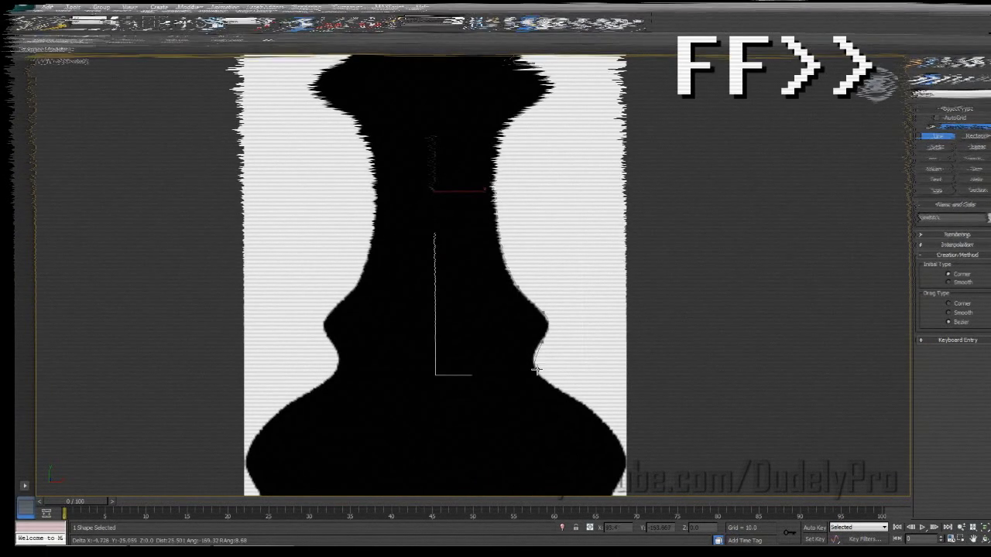
left_click(588, 306)
left_click(579, 373)
left_click_drag(561, 427, 531, 459)
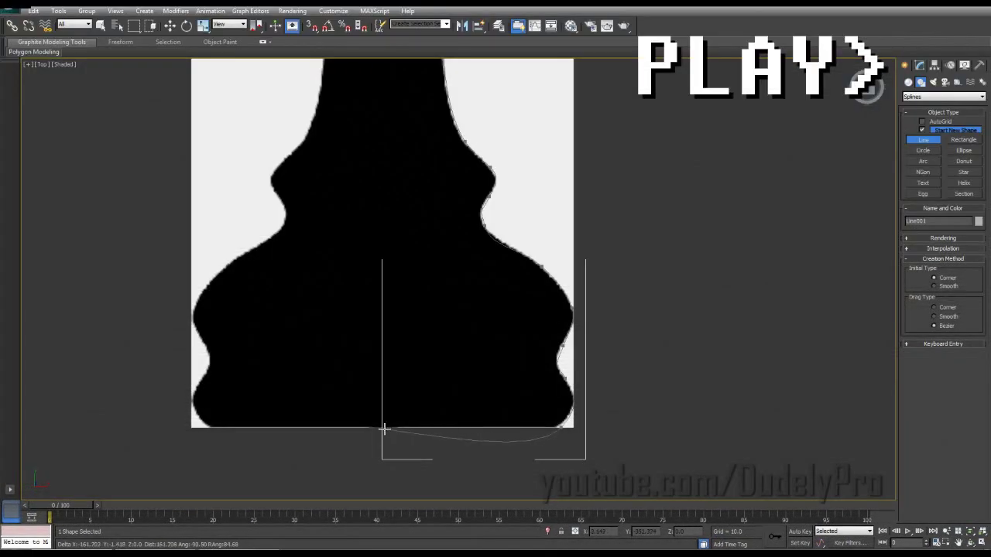
left_click(382, 429)
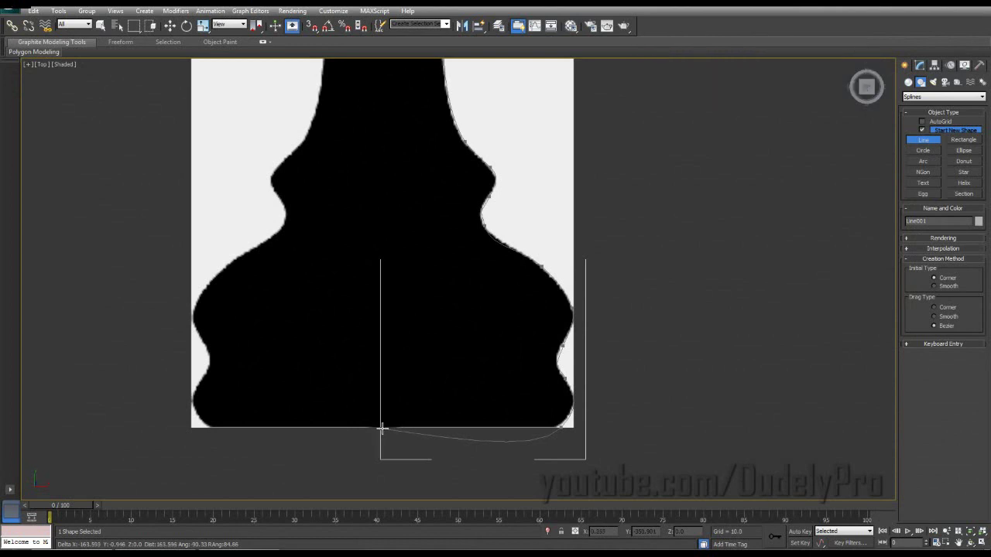
right_click(438, 225)
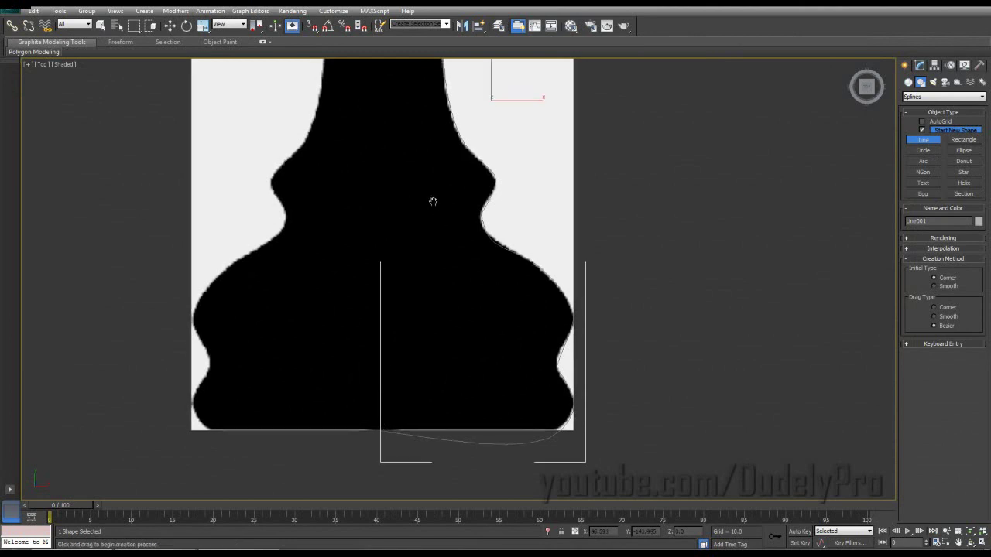
Set the traced spline's object color to a custom orange with red 255, green 54 and blue 0.
scroll(434, 201, "down", 4)
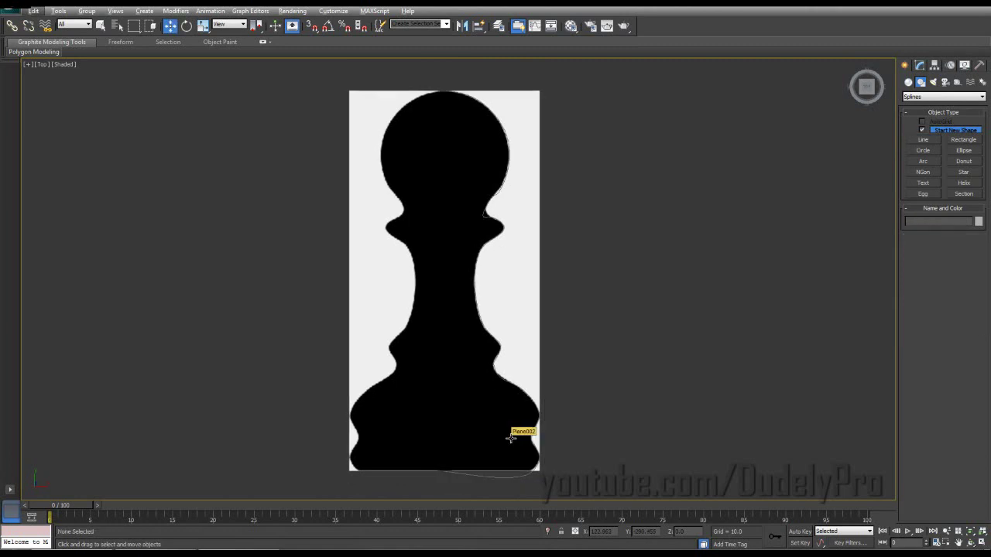
middle_click_drag(554, 234, 550, 224)
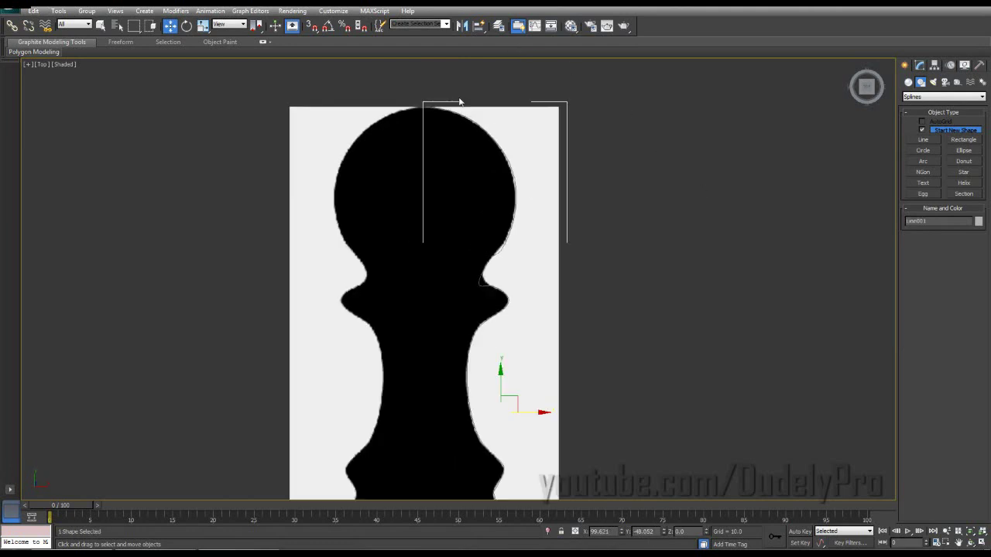
middle_click_drag(542, 197, 550, 120)
scroll(528, 194, "up", 2)
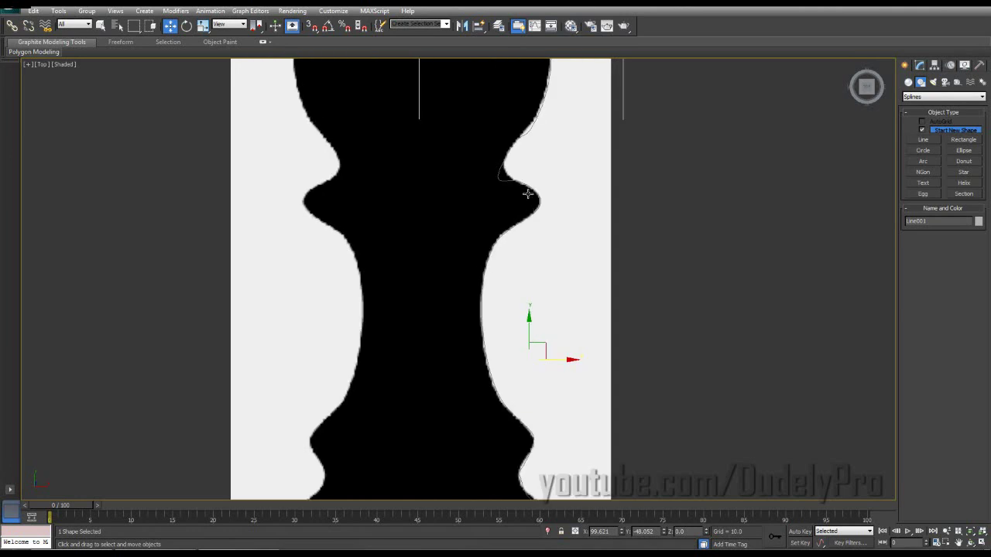
scroll(527, 194, "down", 2)
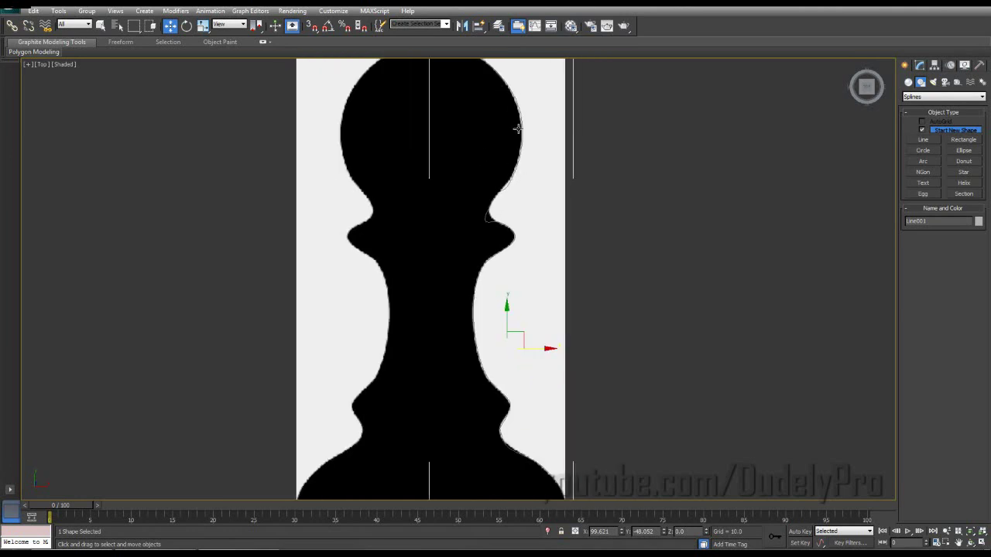
left_click(978, 223)
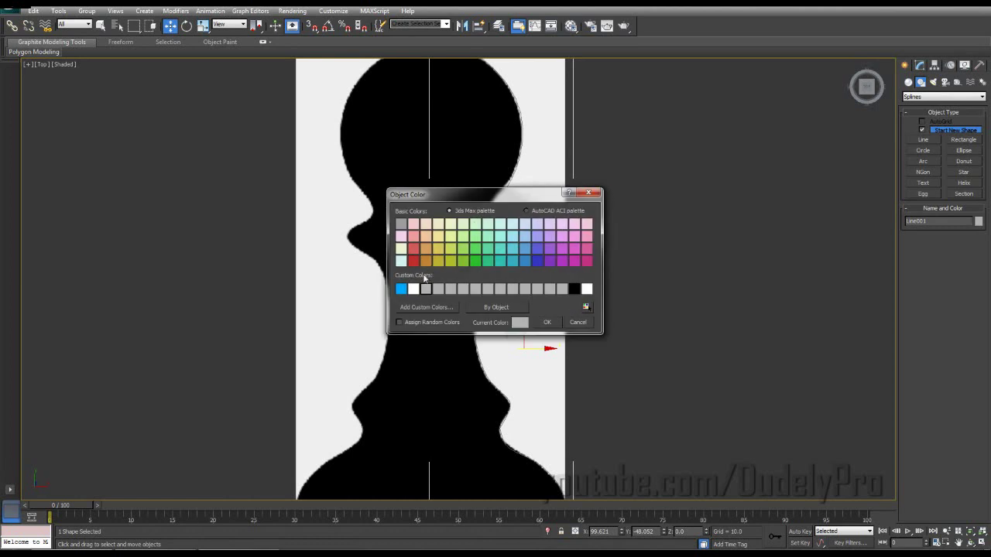
left_click(444, 306)
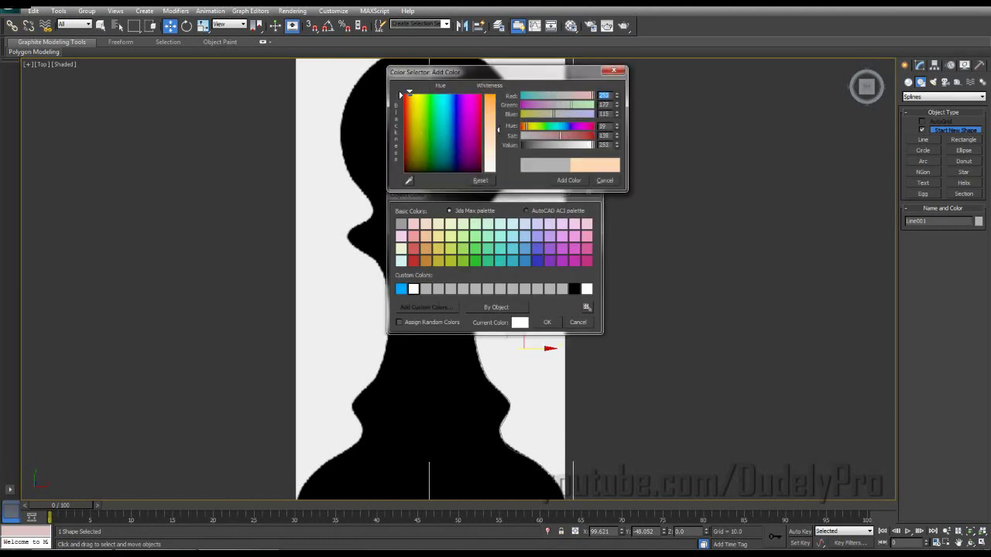
left_click_drag(410, 95, 407, 93)
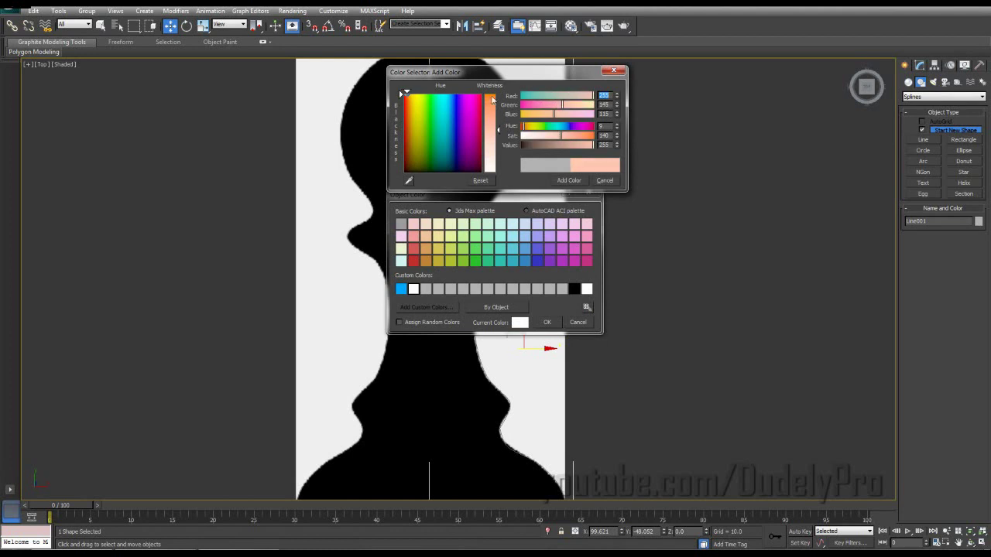
left_click_drag(492, 99, 491, 94)
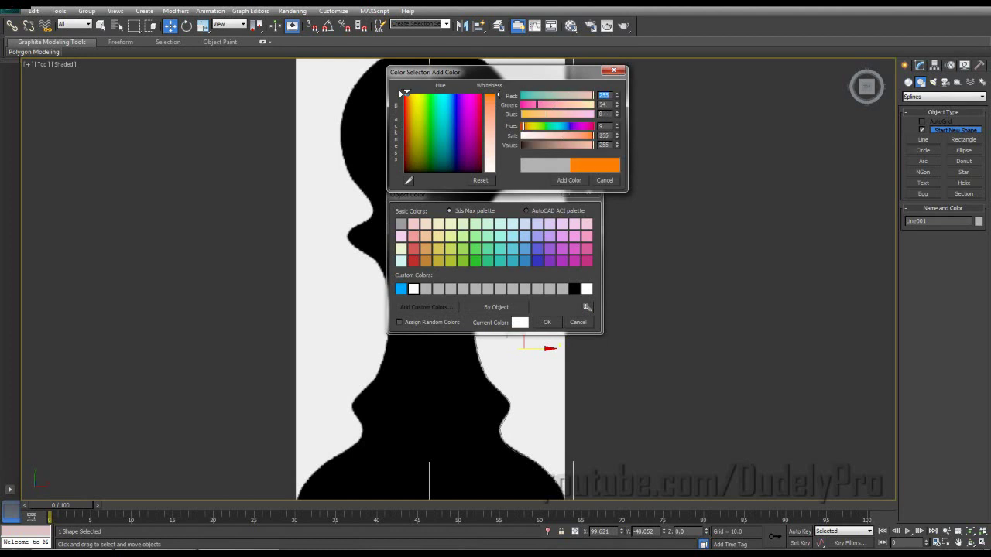
left_click(582, 181)
left_click(582, 182)
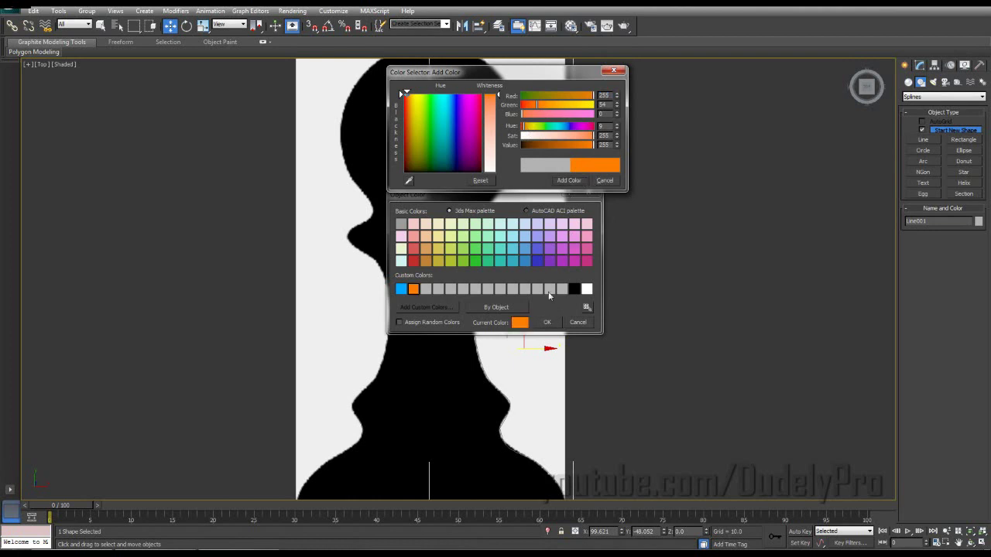
left_click(548, 322)
Edit the spline at vertex level and adjust the vertex and upper tangent at the lower right of the head to match the outline.
scroll(542, 172, "up", 3)
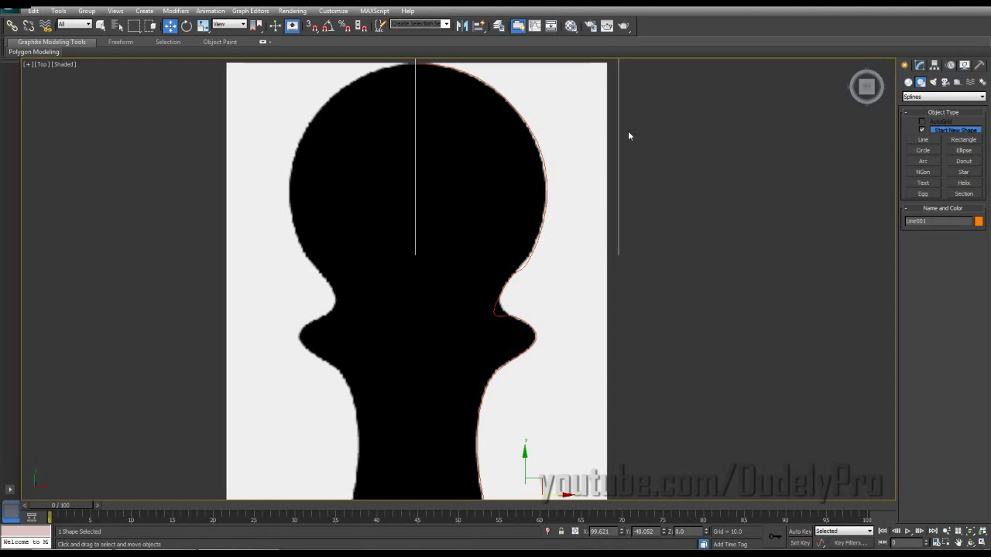
mouse_move(532, 246)
middle_mouse_down()
mouse_move(529, 193)
mouse_move(523, 261)
middle_mouse_up()
left_click(920, 65)
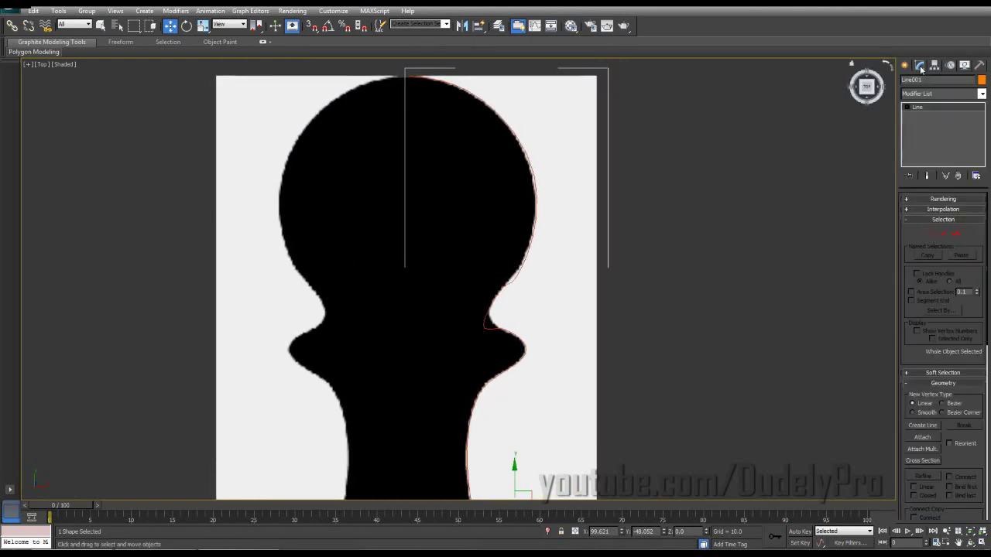
left_click(931, 233)
middle_click_drag(632, 284, 621, 269)
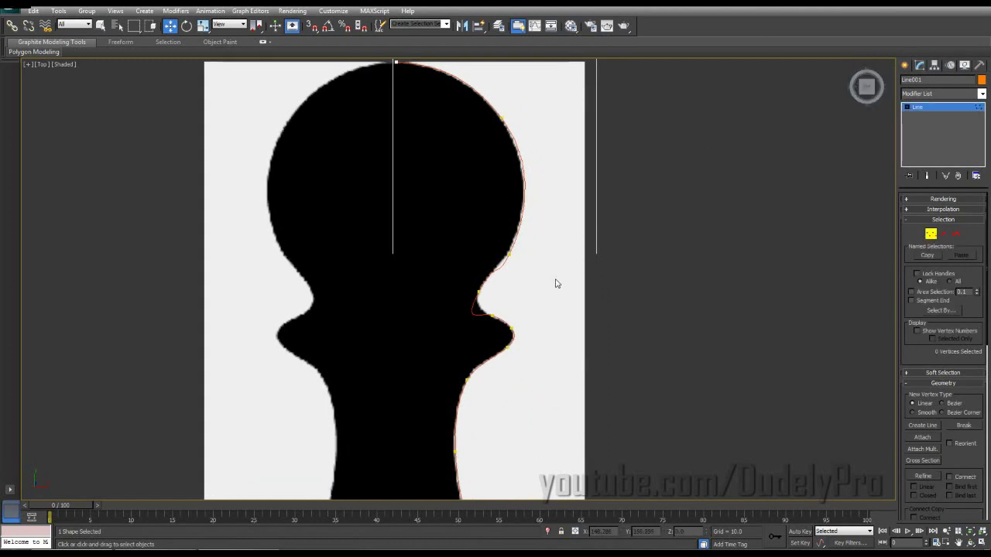
left_click_drag(555, 280, 496, 231)
scroll(618, 248, "up", 2)
middle_click_drag(623, 249, 600, 324)
left_click(506, 329)
left_click(506, 322)
left_click_drag(517, 307, 523, 284)
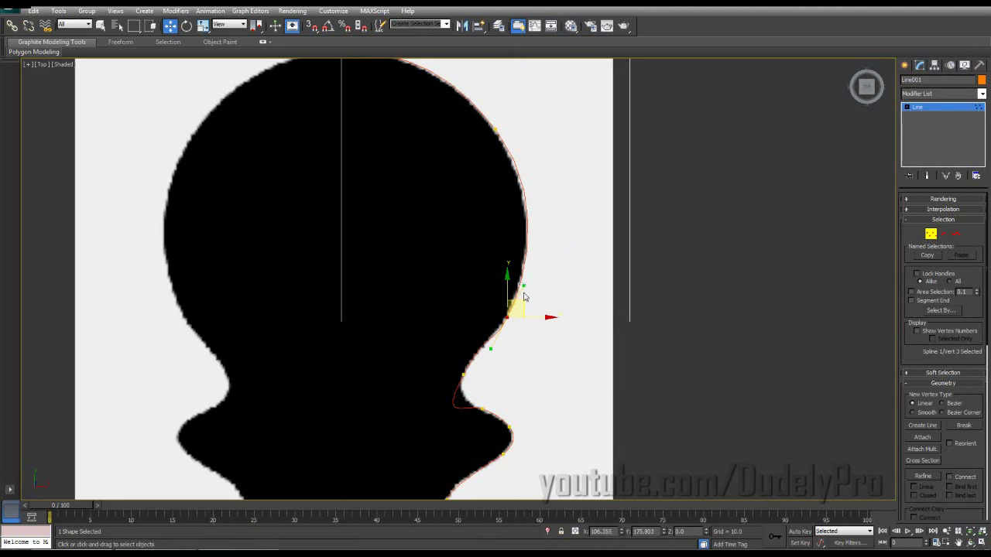
Adjust the lower tangent of the vertex beneath the head so the curve follows the neck outline.
middle_click_drag(539, 319, 529, 273)
scroll(530, 273, "up", 2)
middle_click_drag(567, 328, 557, 268)
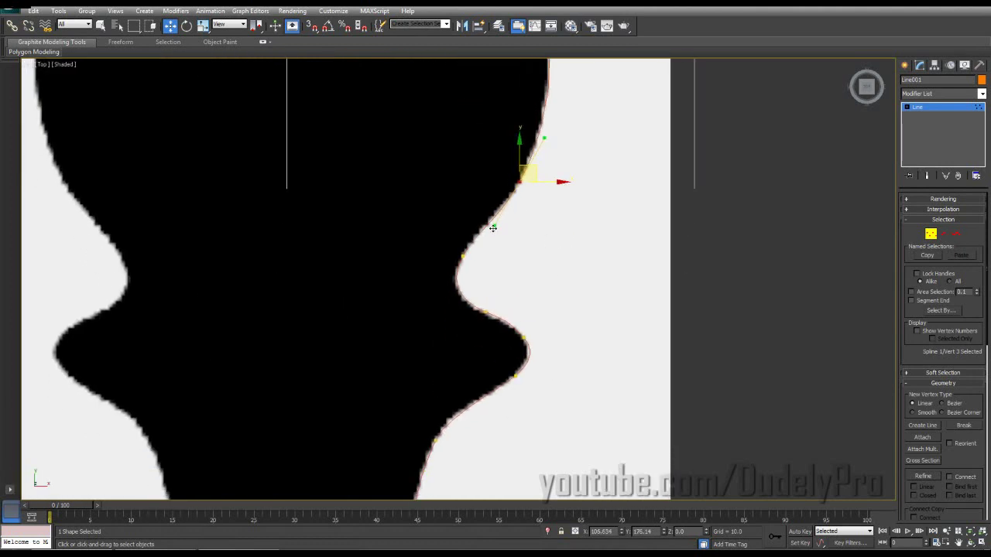
mouse_move(492, 227)
left_mouse_down()
mouse_move(517, 232)
mouse_move(495, 216)
mouse_move(506, 234)
left_mouse_up()
Convert the vertex near the collar's outer tip to Bezier and adjust its lower tangent to follow the collar's rounded edge.
middle_click_drag(545, 389, 547, 266)
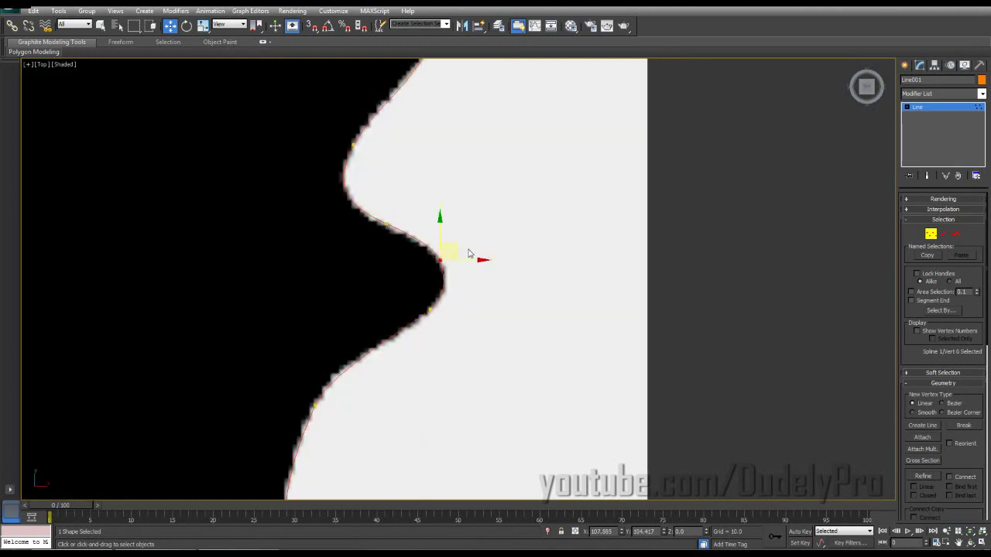
left_click(461, 273)
left_click_drag(463, 247, 421, 268)
right_click(438, 260)
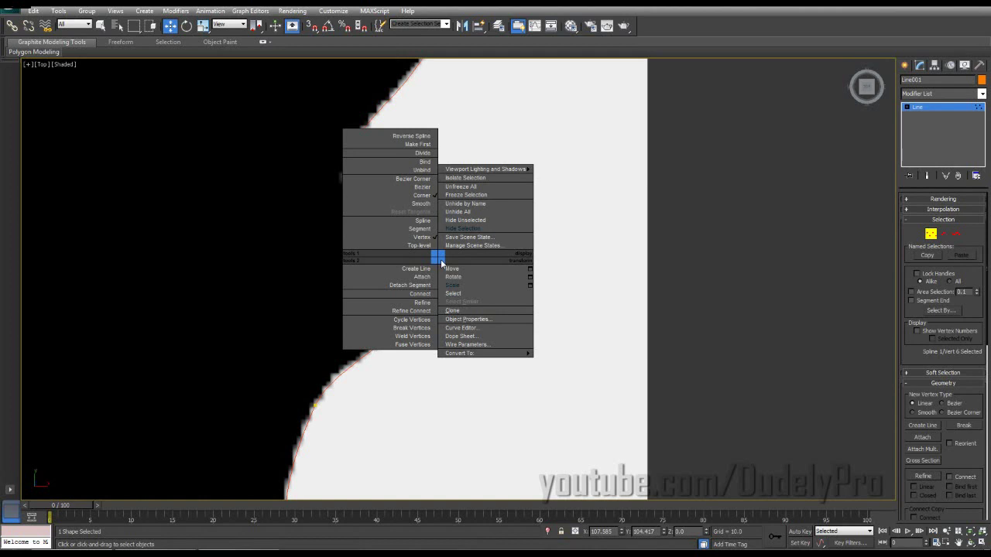
left_click(422, 187)
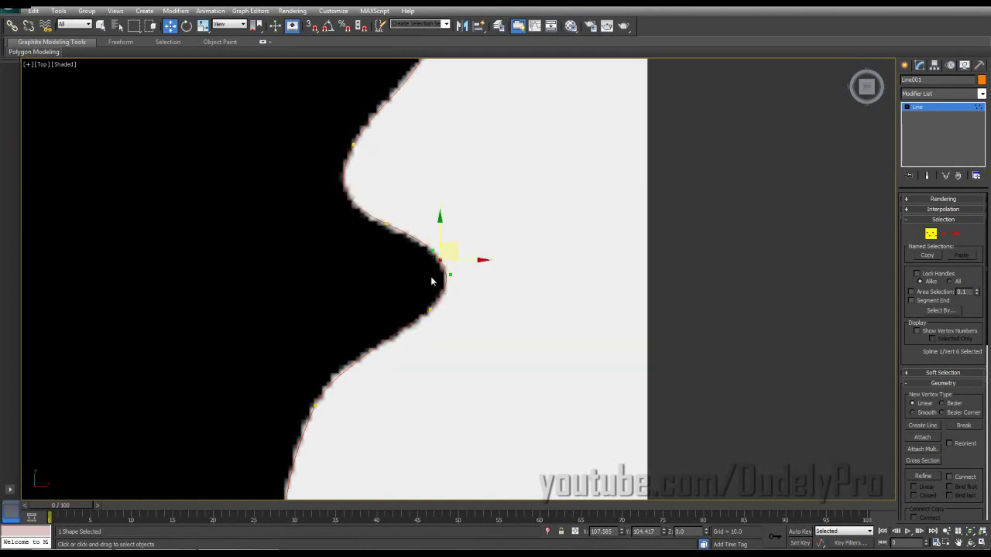
left_click_drag(452, 273, 439, 318)
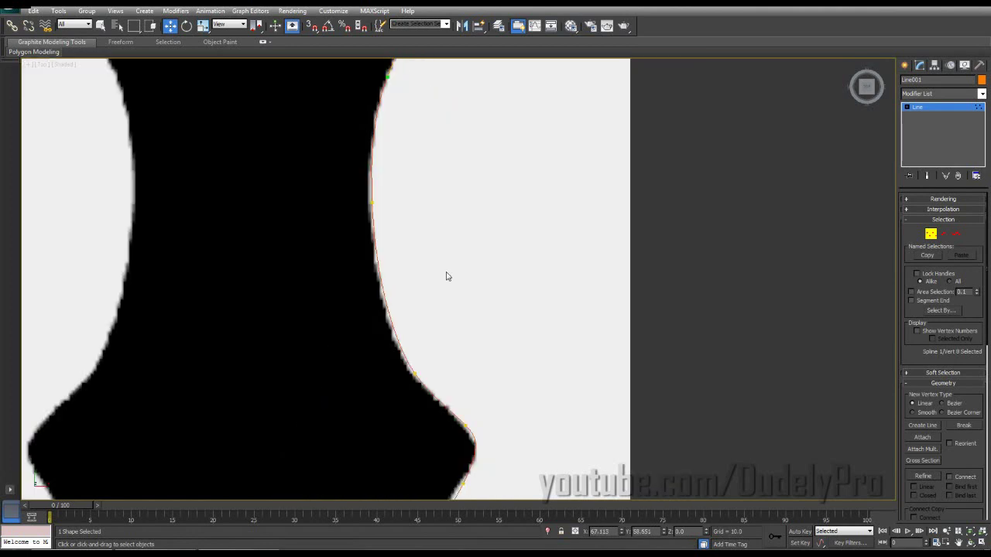
Reset the vertex just below the lower ring by switching it to Smooth and back to Bezier, and angle its lower tangent along the outline.
middle_click_drag(446, 277, 433, 228)
scroll(436, 296, "up", 2)
middle_click_drag(439, 305, 444, 208)
middle_click_drag(482, 349, 479, 295)
left_click(452, 337)
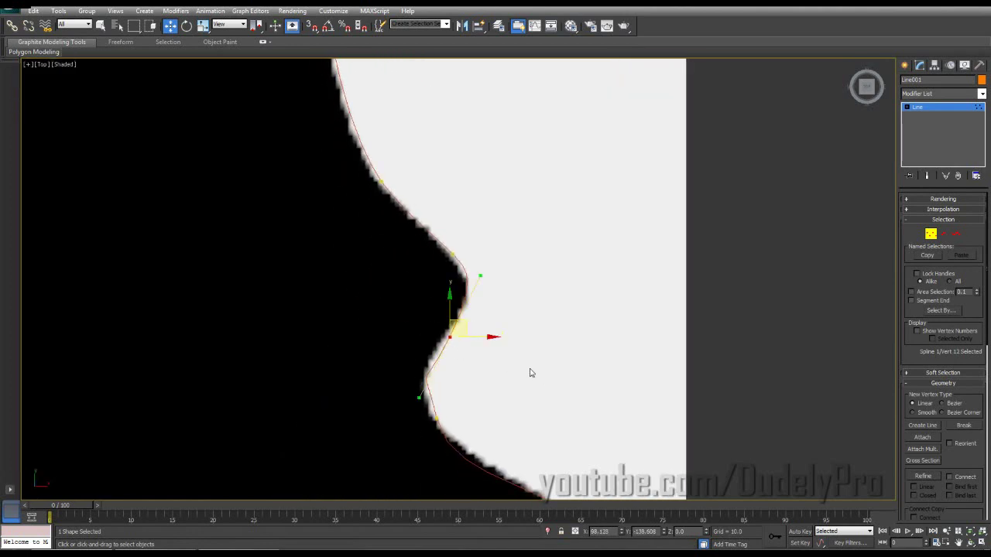
right_click(450, 337)
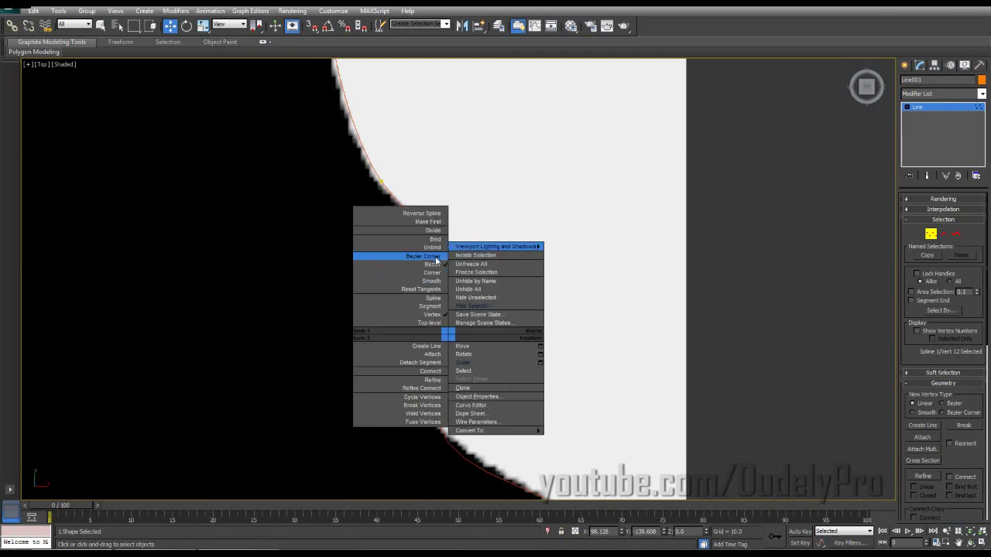
left_click(438, 286)
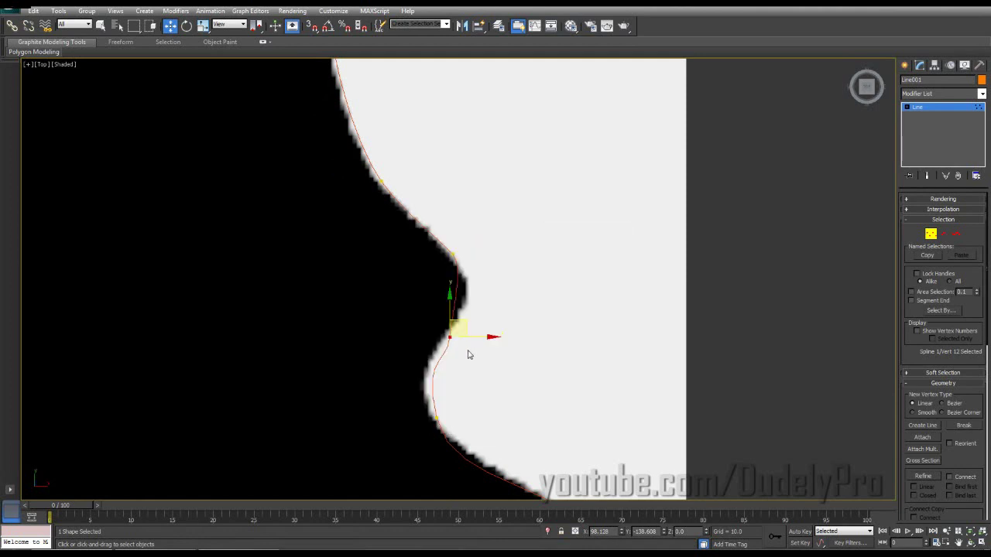
right_click(448, 334)
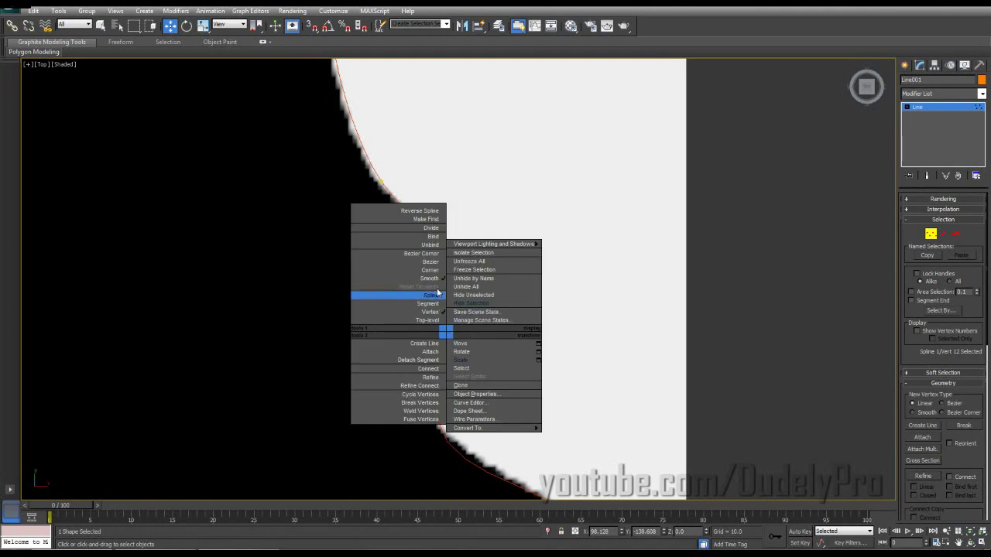
left_click(430, 261)
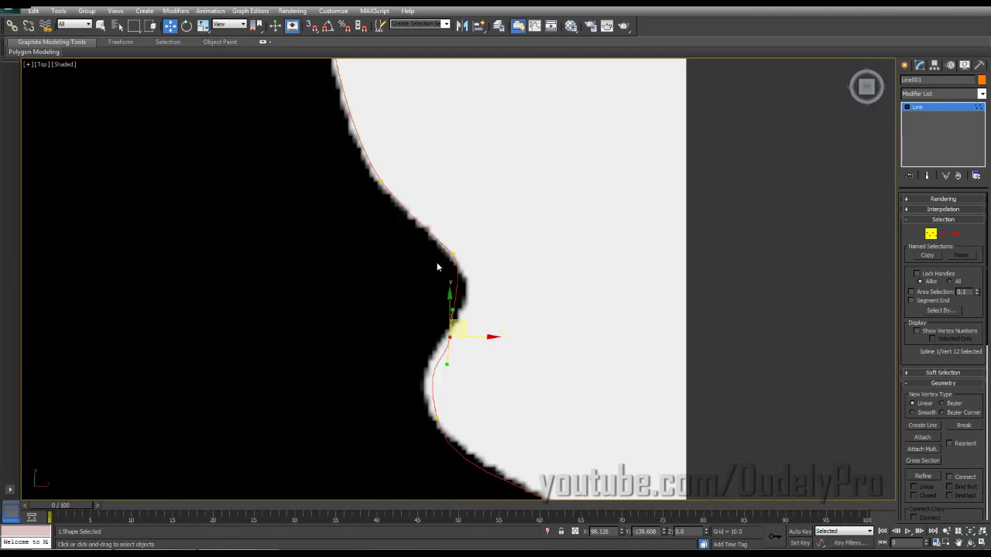
left_click_drag(447, 364, 427, 359)
Refine the remaining vertices along the lower ring and the base's right side to match the silhouette.
left_click(454, 255)
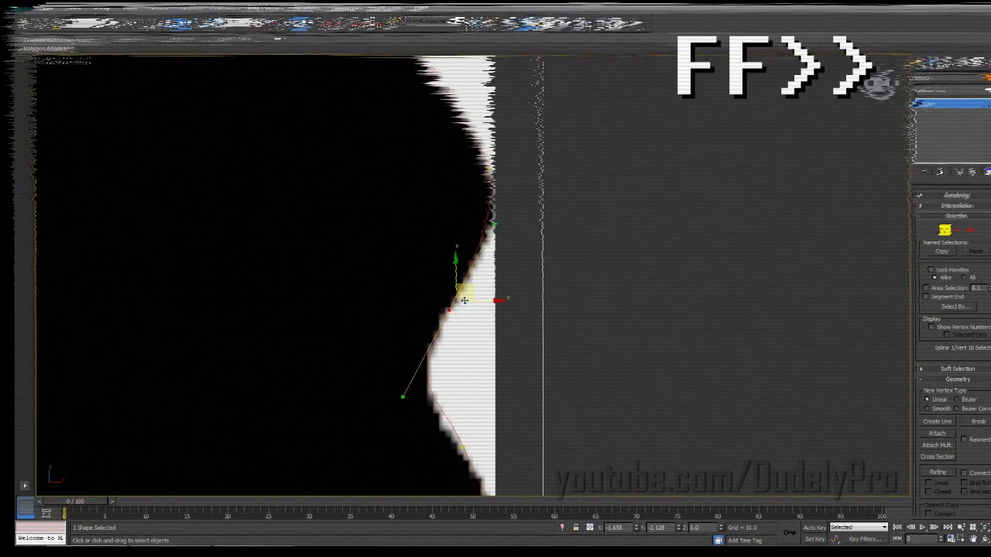
left_click(409, 354)
scroll(530, 347, "down", 3)
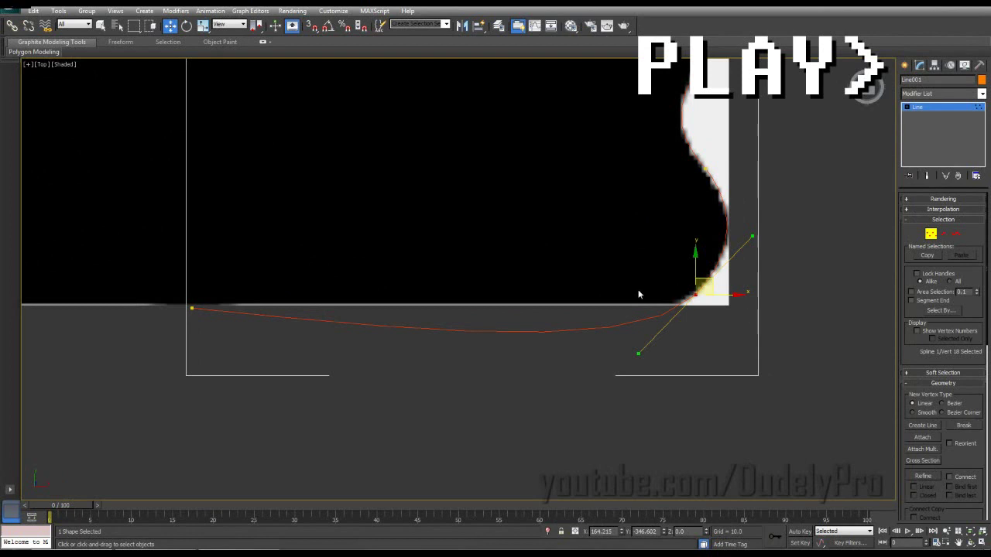
Check the bottom-centre end vertex's type and move the base's lower right corner vertex onto the silhouette's bottom edge.
right_click(191, 307)
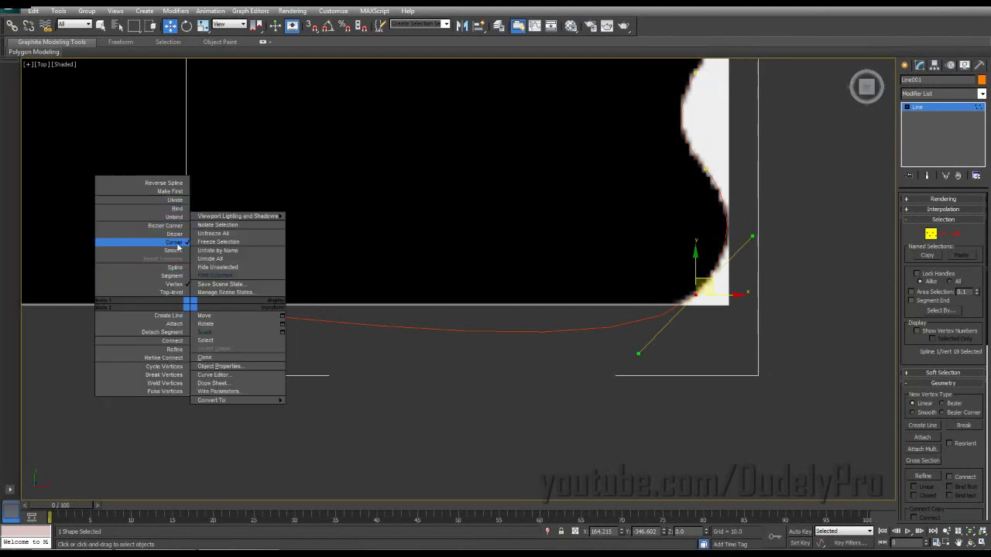
left_click(406, 346)
left_click(697, 297)
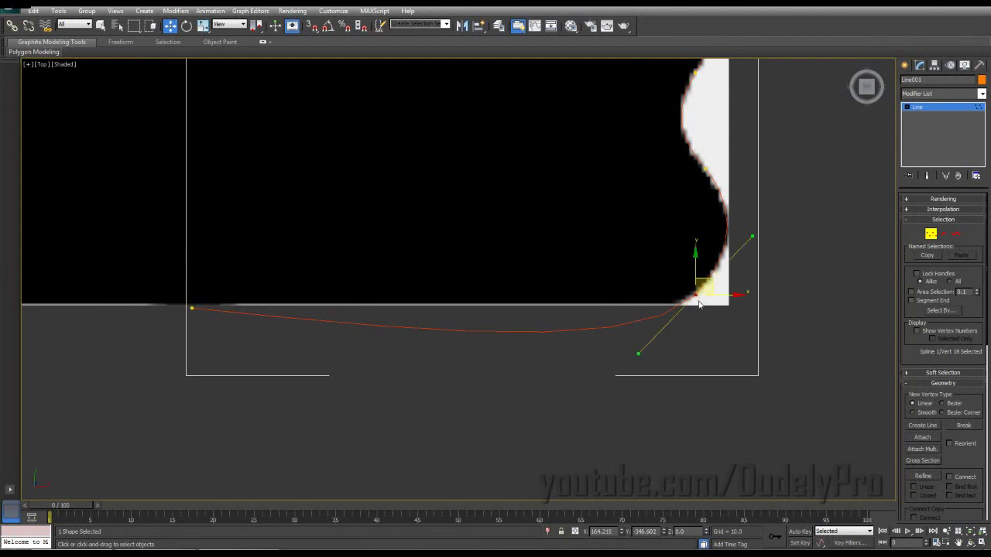
left_click_drag(709, 279, 699, 288)
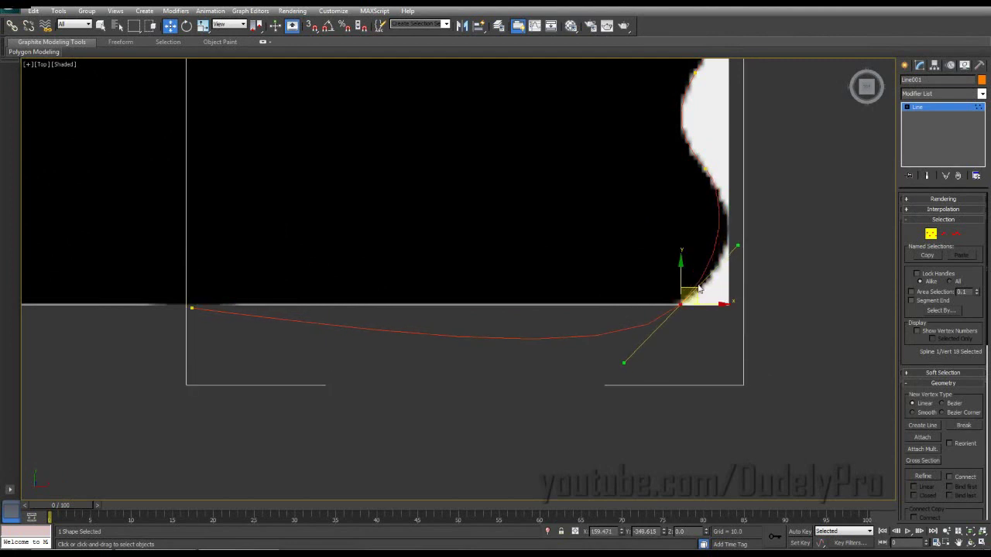
Convert the base's lower right corner vertex to Bezier Corner, fitting one tangent to the curved side and the other flat along the bottom edge.
left_click_drag(740, 245, 761, 243)
right_click(678, 306)
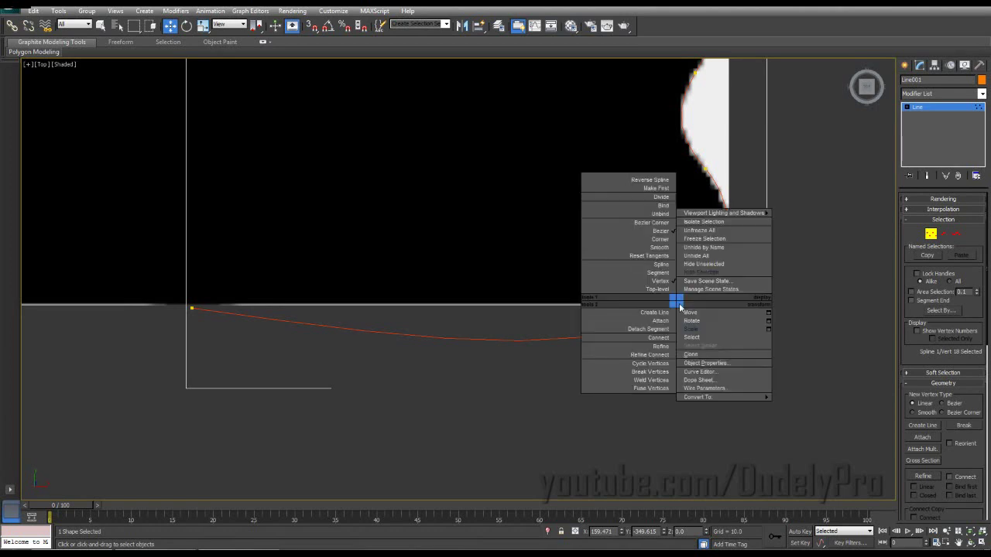
left_click(660, 223)
left_click(617, 369)
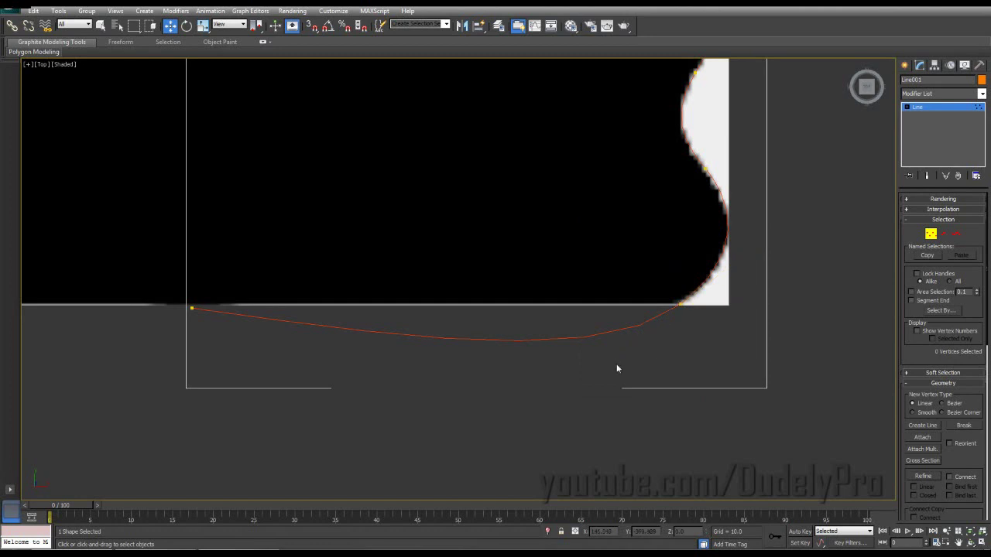
left_click(682, 307)
left_click_drag(601, 363, 586, 304)
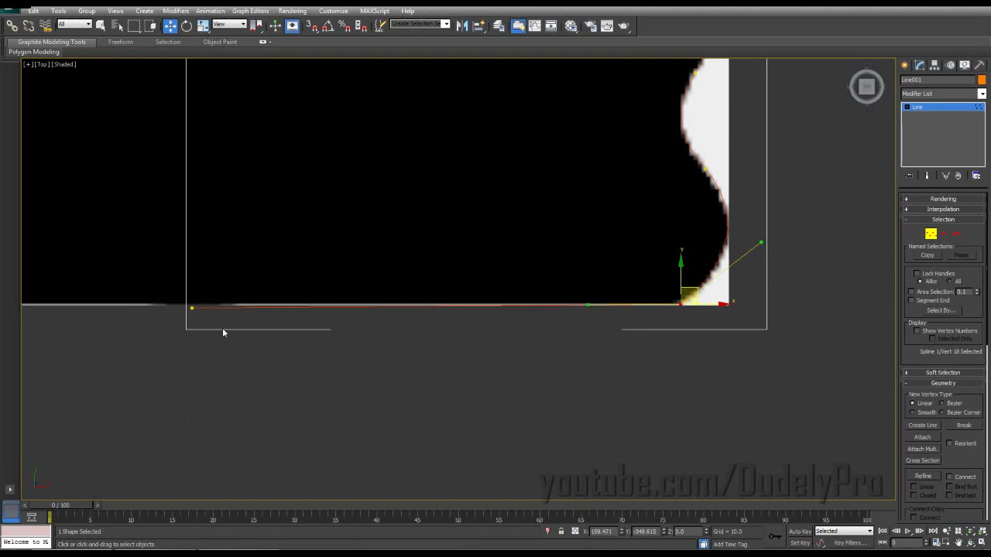
middle_click_drag(652, 252, 681, 316)
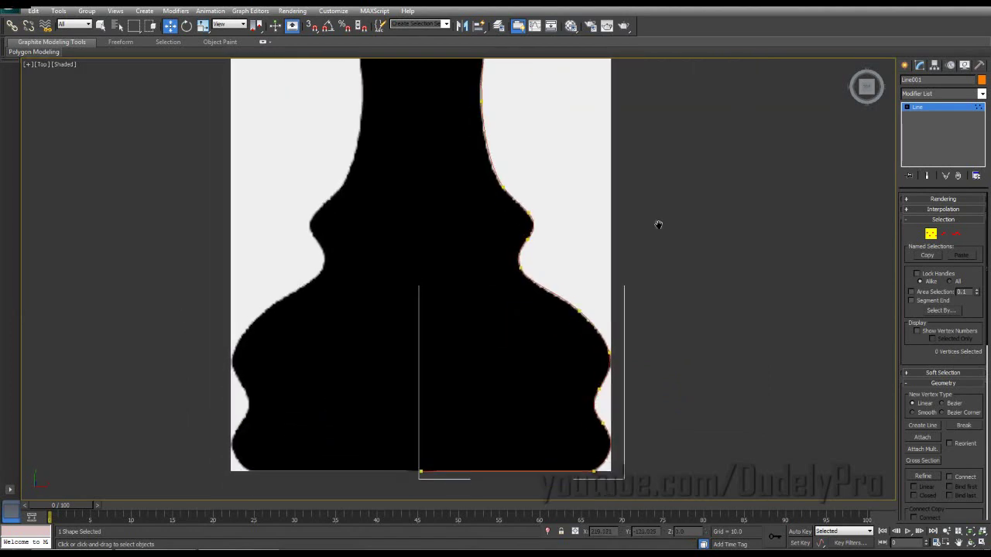
scroll(659, 223, "down", 2)
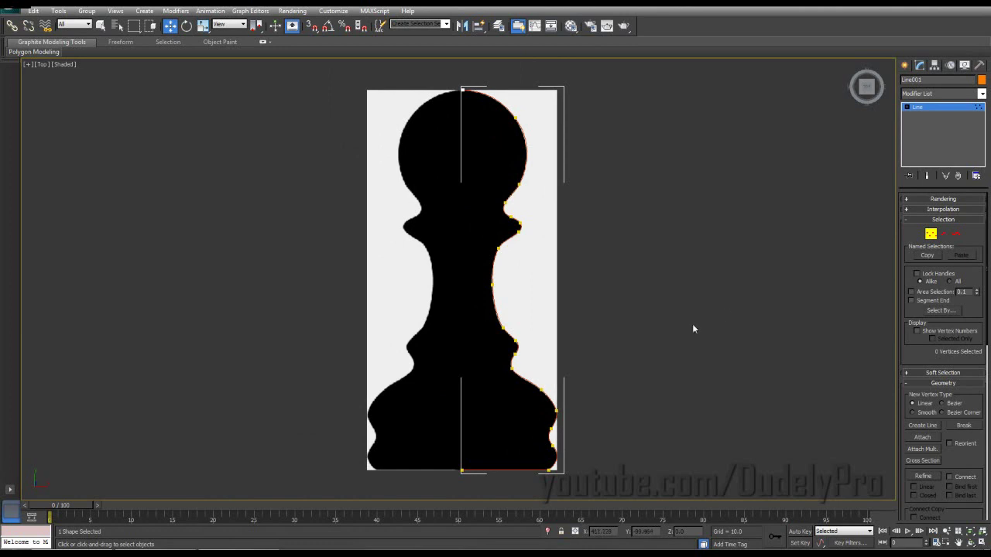
left_click(930, 233)
Hide the pawn reference image plane, leaving only the traced spline in view.
left_click(330, 210)
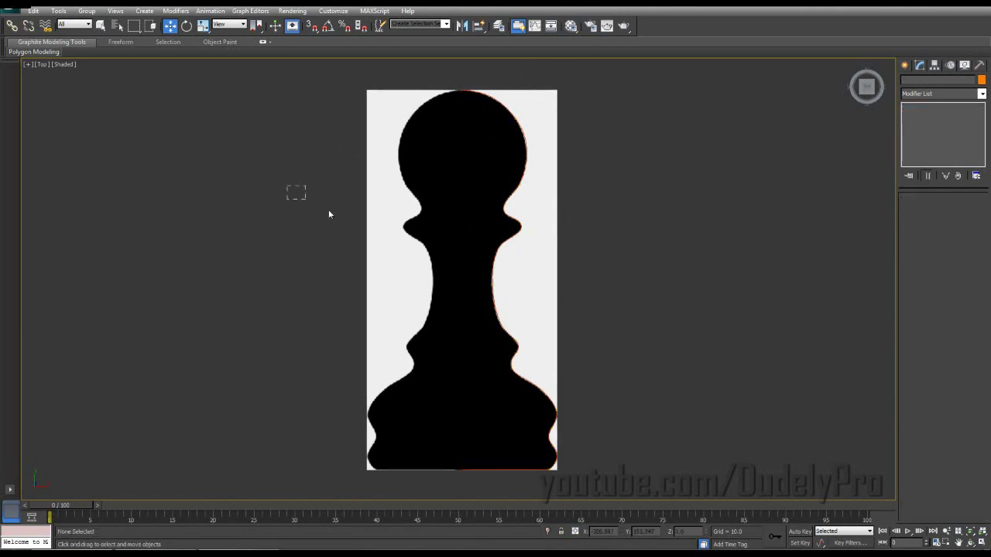
left_click(433, 217)
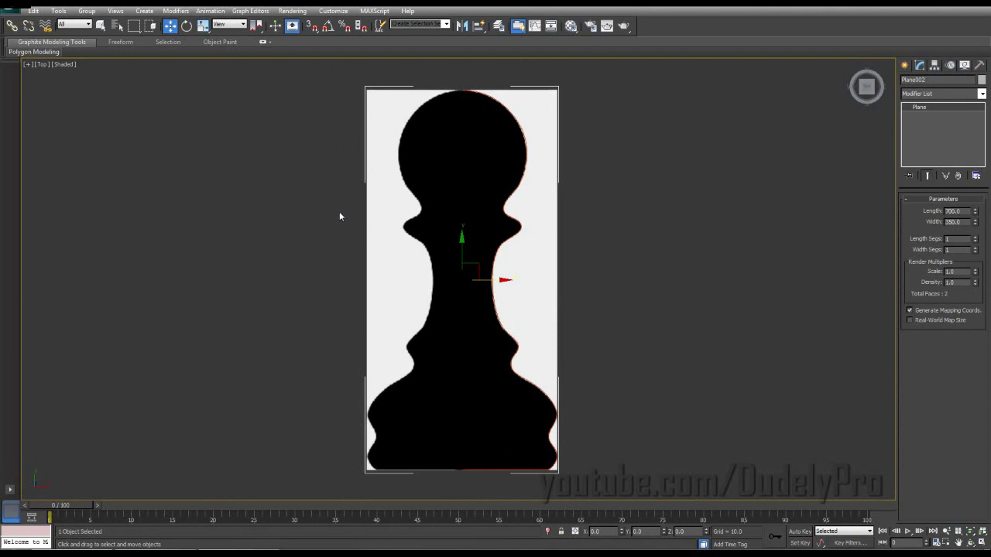
left_click_drag(270, 146, 286, 163)
left_click(422, 226)
right_click(422, 227)
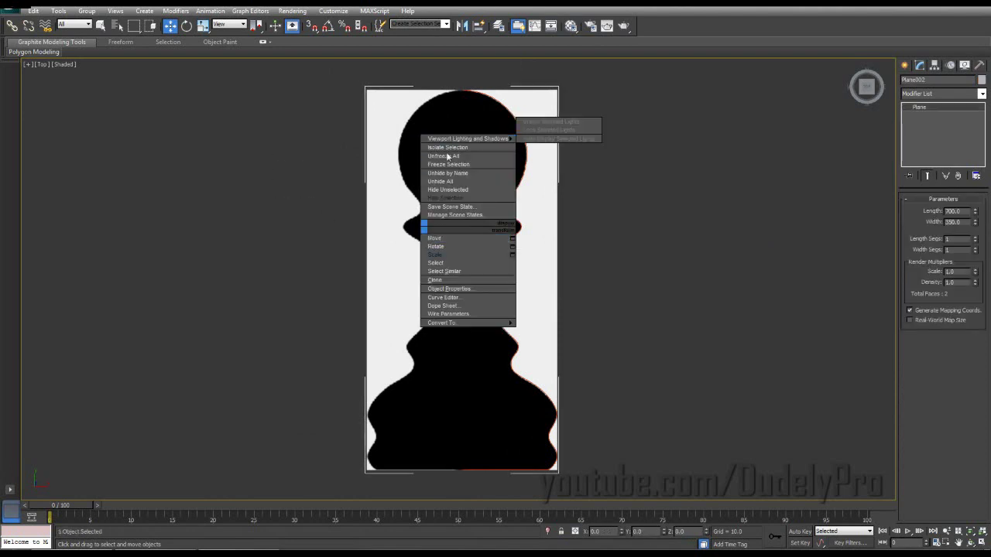
left_click(446, 198)
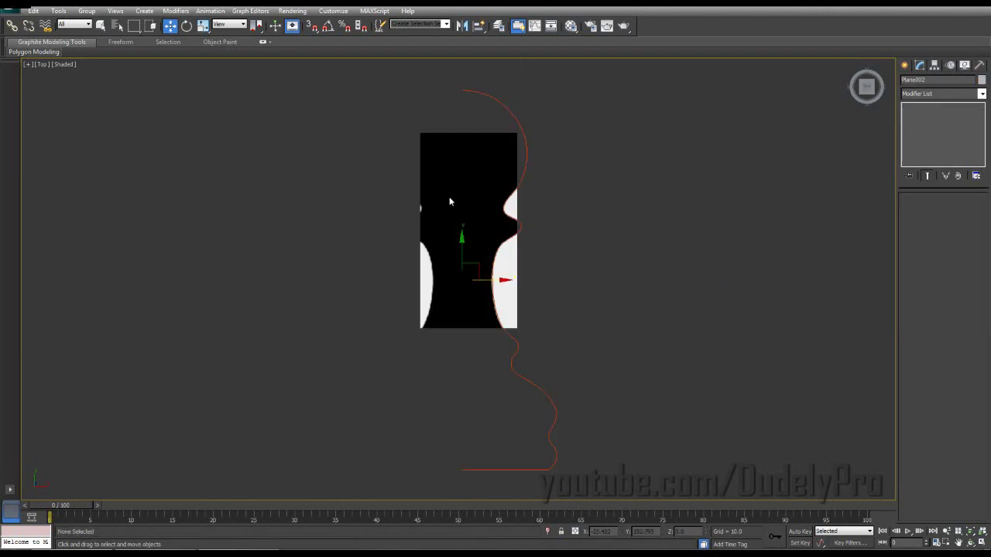
middle_click_drag(616, 303, 564, 241)
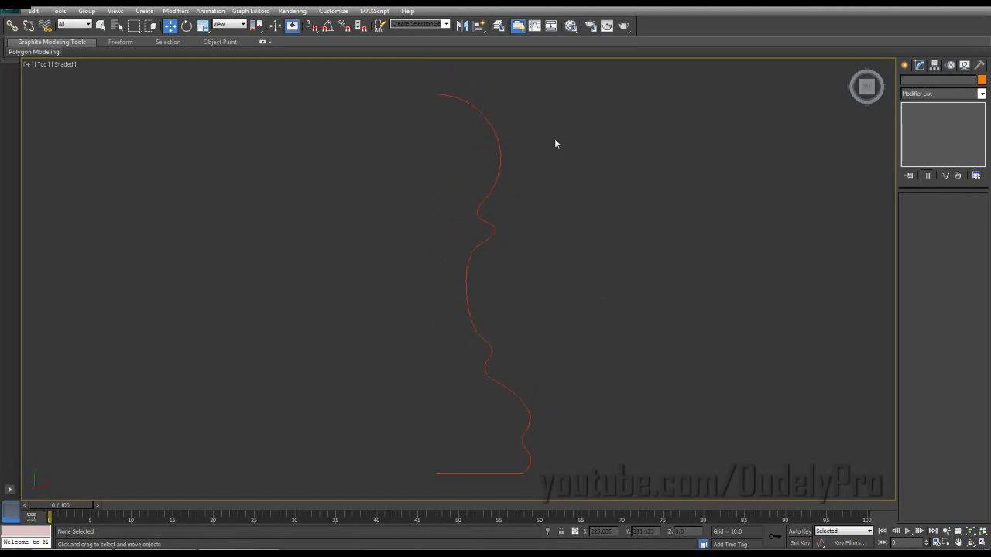
Select the traced spline, enter its vertex editing level and turn on the viewport grid.
left_click_drag(545, 148, 444, 203)
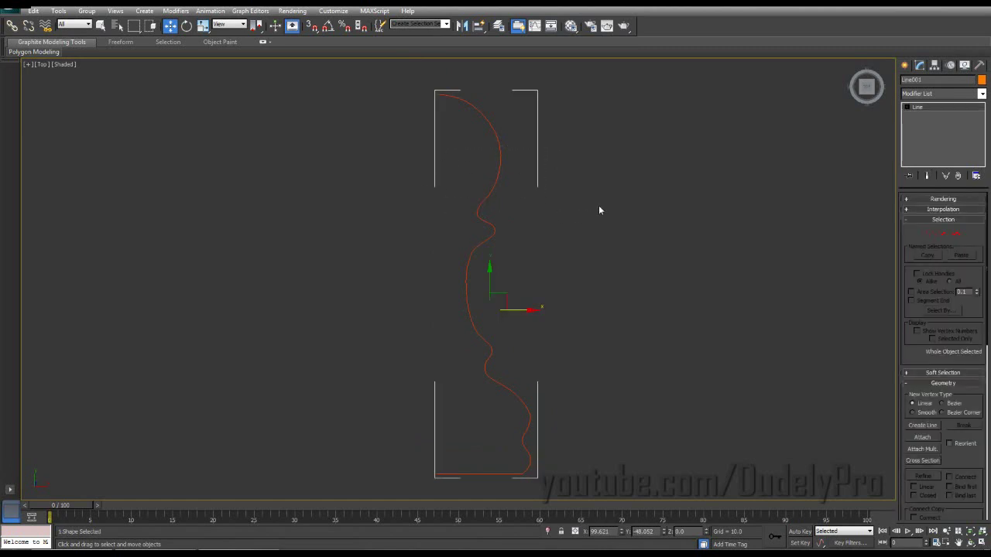
left_click(931, 236)
middle_click_drag(617, 166, 632, 271)
scroll(632, 271, "up", 3)
middle_click_drag(593, 199, 592, 226)
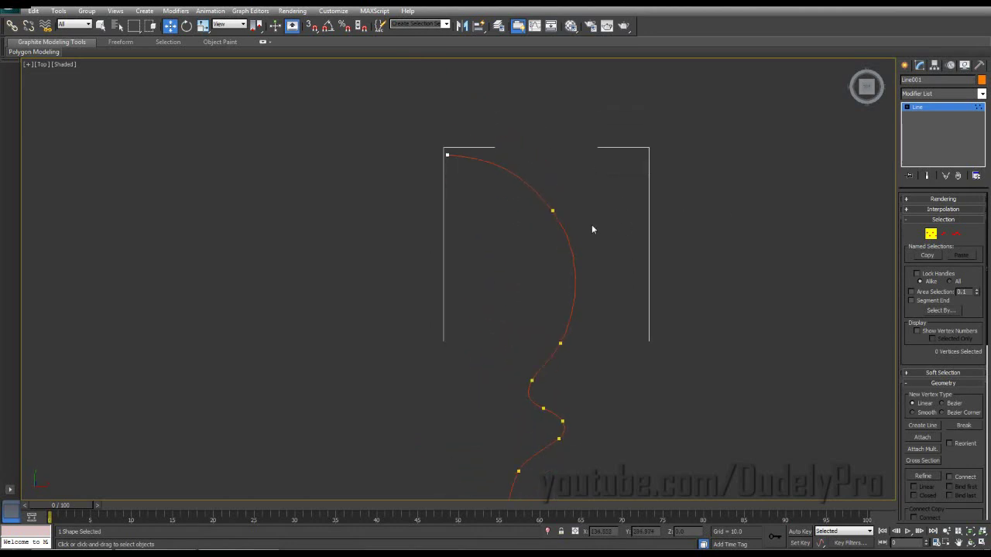
key("g")
middle_click_drag(468, 109, 458, 182)
scroll(459, 182, "up", 3)
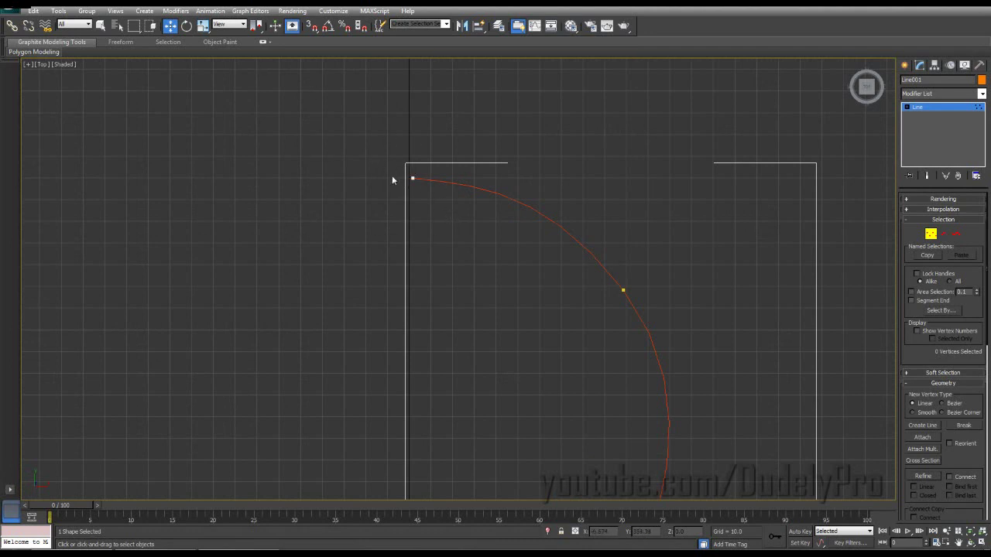
scroll(450, 302, "down", 4)
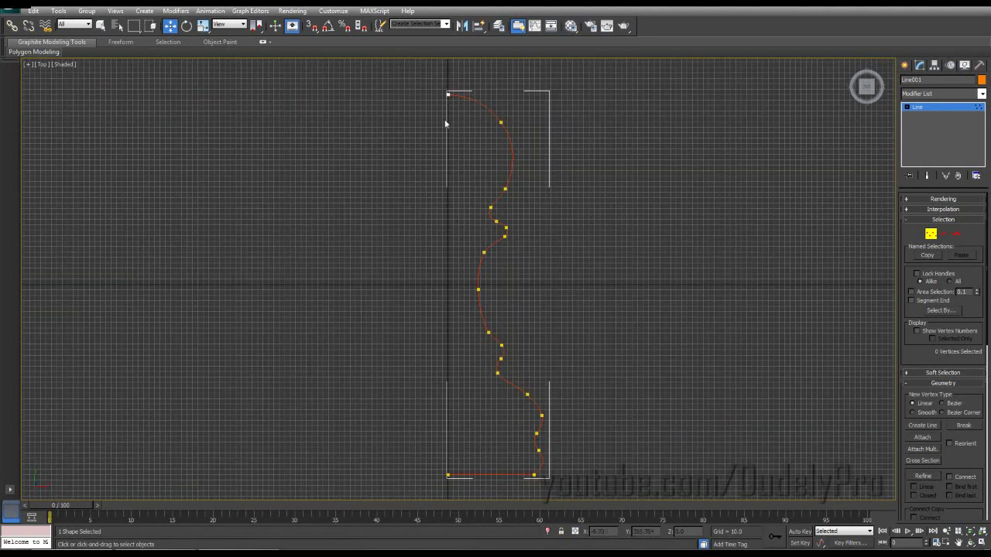
Zero the X position of the profile's top end vertex to place it on the vertical centre axis.
scroll(414, 167, "up", 3)
middle_click_drag(424, 106, 415, 206)
left_click_drag(377, 85, 421, 131)
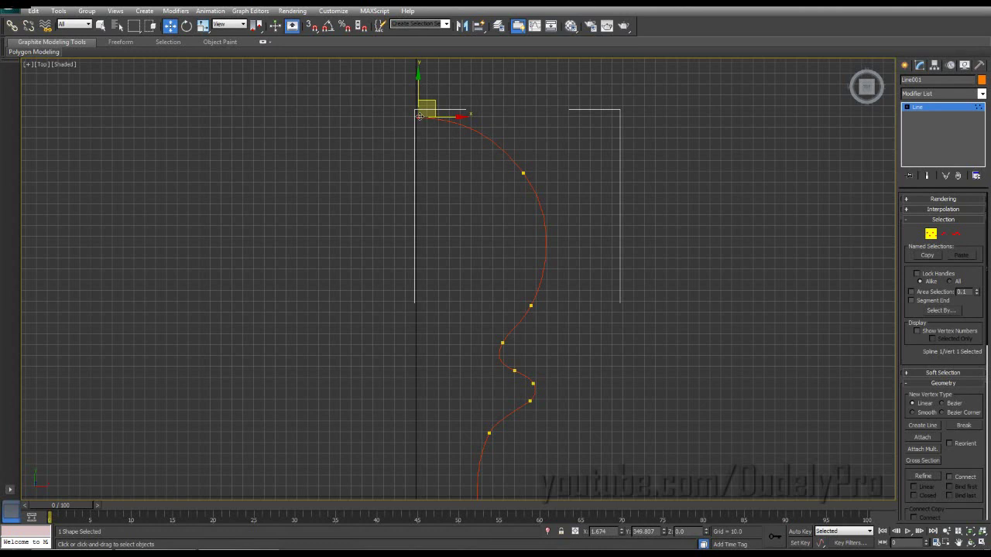
right_click(622, 533)
Align the profile's bottom-centre end vertex with the vertical centre axis and exit vertex editing.
middle_click_drag(408, 107, 401, 226)
scroll(401, 226, "up", 2)
scroll(456, 257, "down", 1)
middle_click_drag(439, 281, 480, 64)
scroll(461, 233, "down", 3)
scroll(458, 258, "down", 2)
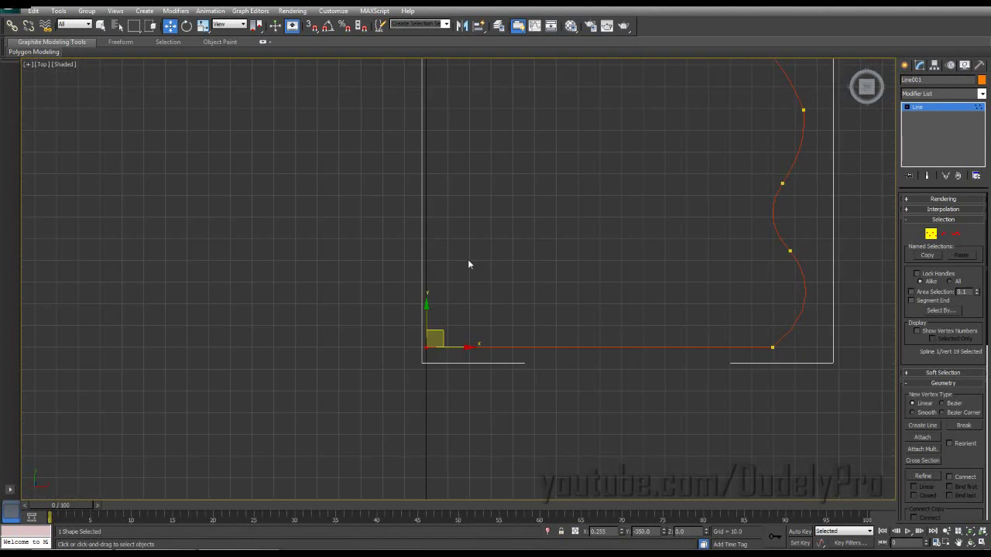
left_click_drag(387, 329, 461, 384)
left_click(930, 234)
scroll(604, 185, "down", 4)
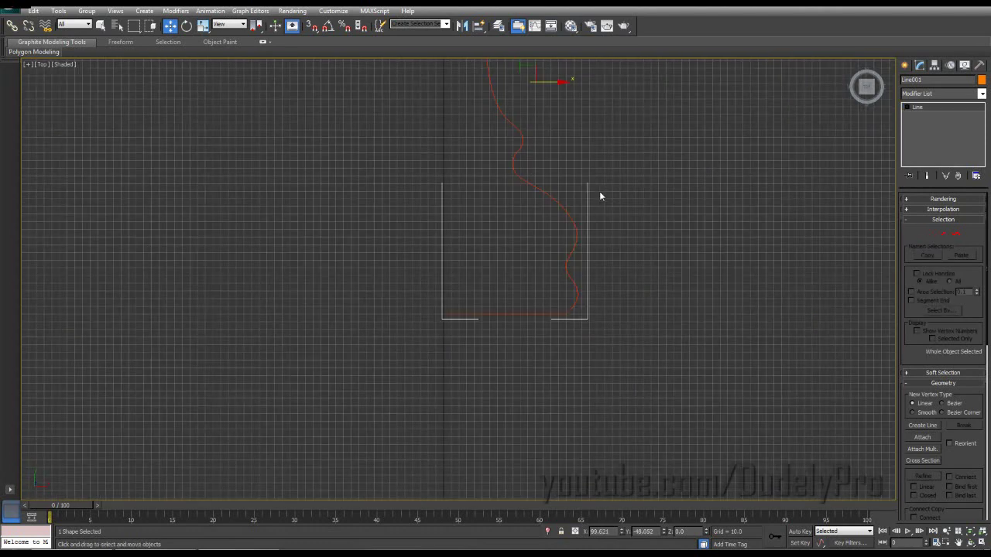
Move only the spline's pivot point to the world origin at X 0 and Y 0.
middle_click_drag(600, 193, 595, 394)
scroll(595, 395, "down", 2)
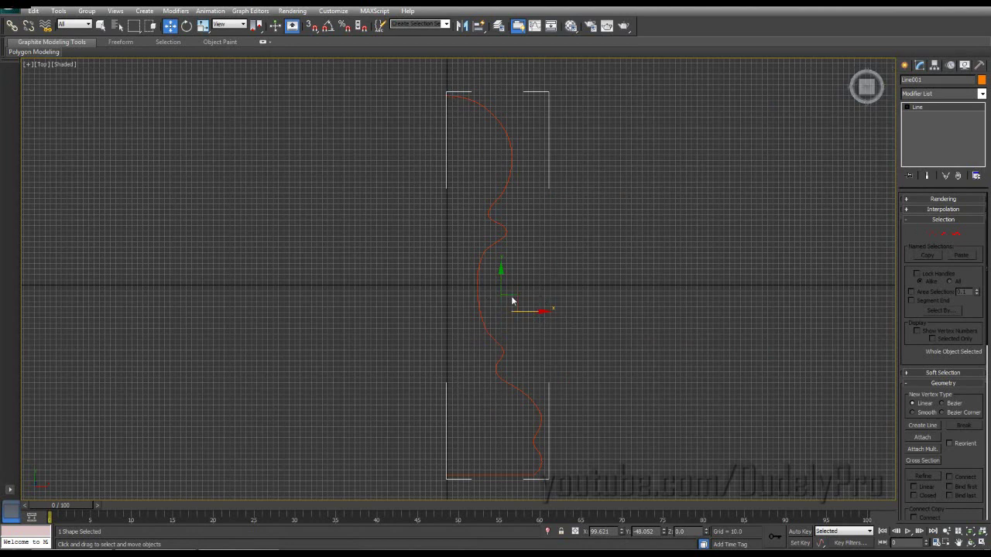
left_click(935, 65)
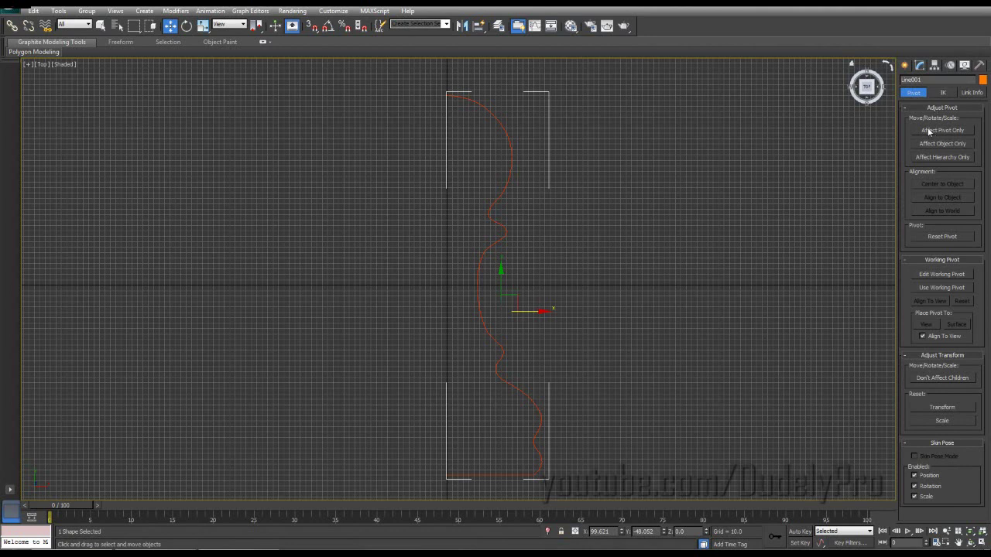
left_click(954, 133)
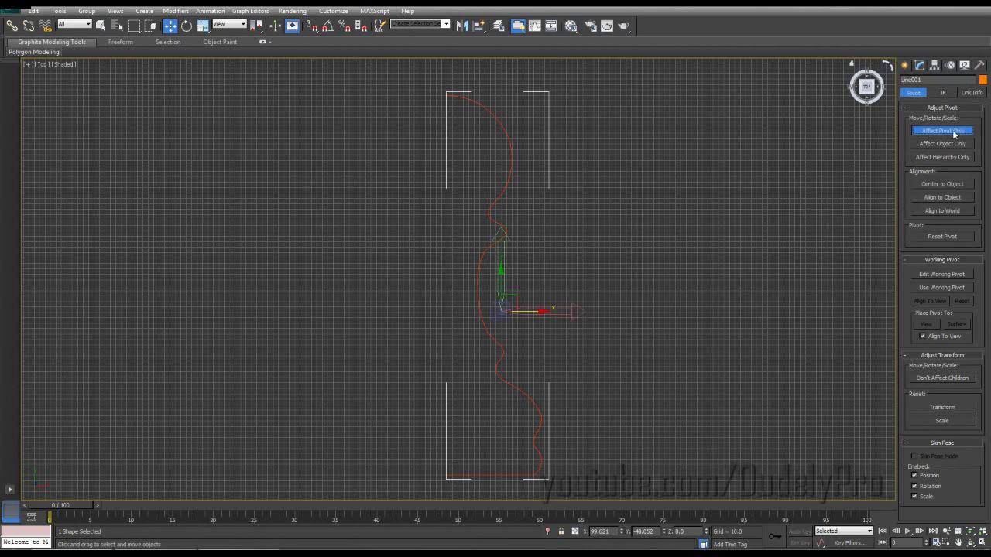
scroll(641, 291, "up", 2)
middle_click_drag(641, 291, 636, 279)
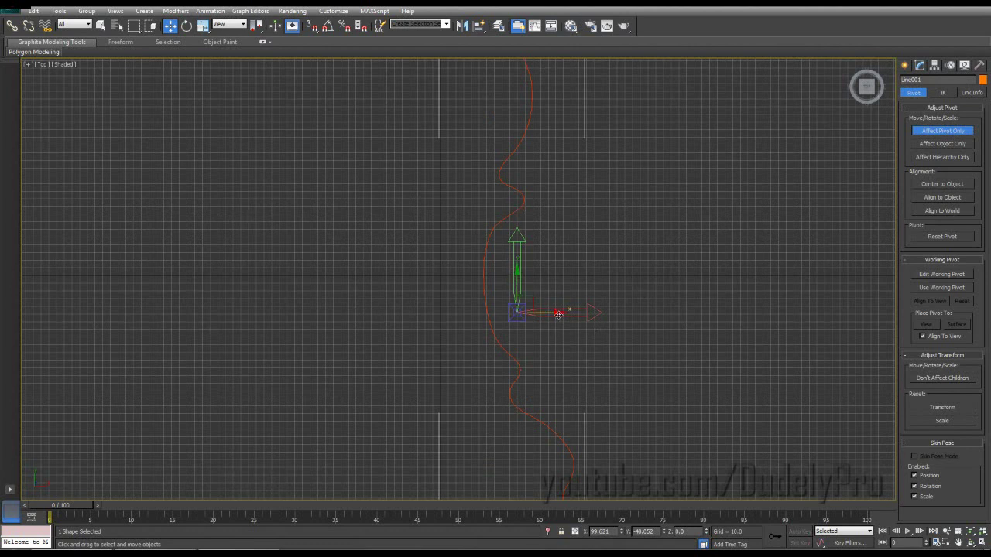
left_click_drag(558, 315, 466, 325)
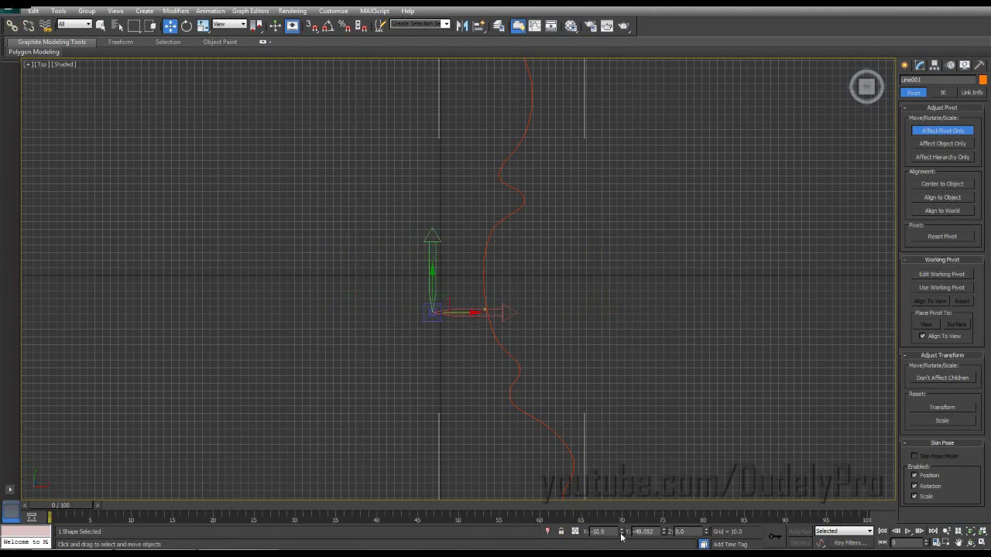
right_click(621, 533)
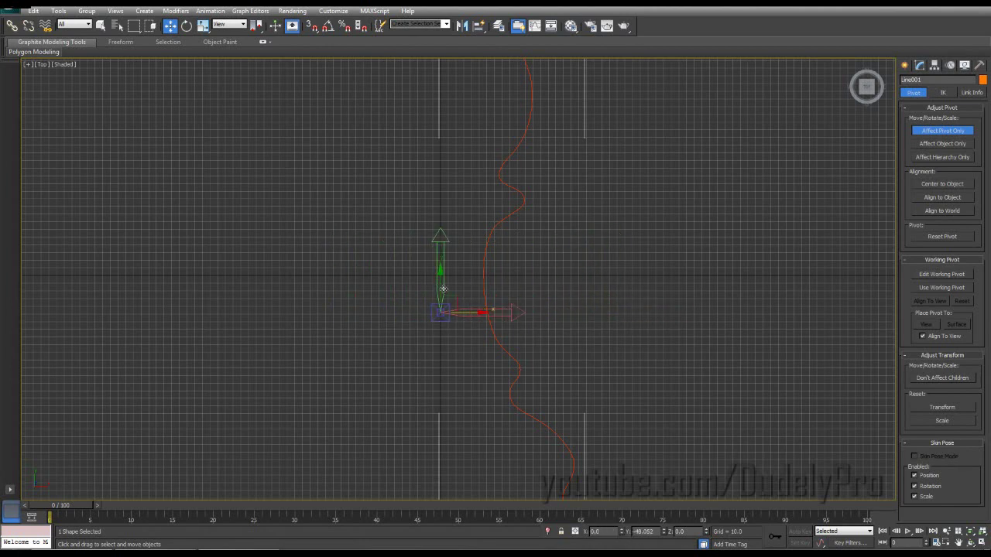
left_click_drag(441, 281, 442, 244)
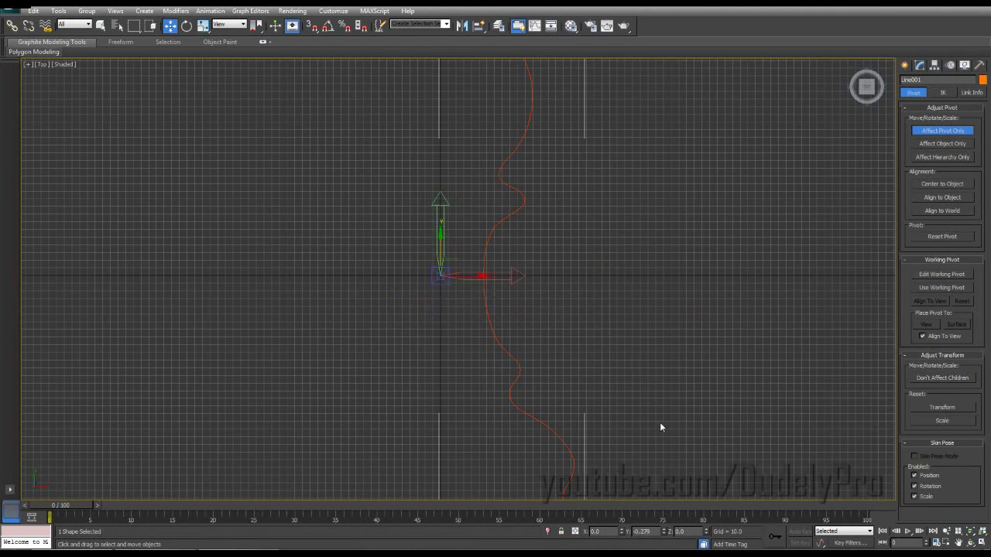
right_click(665, 532)
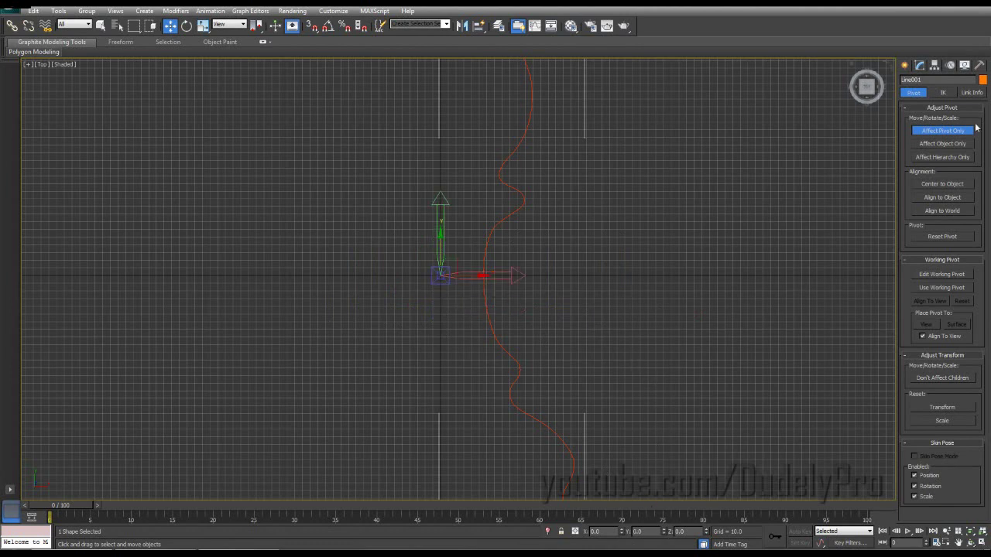
left_click(938, 130)
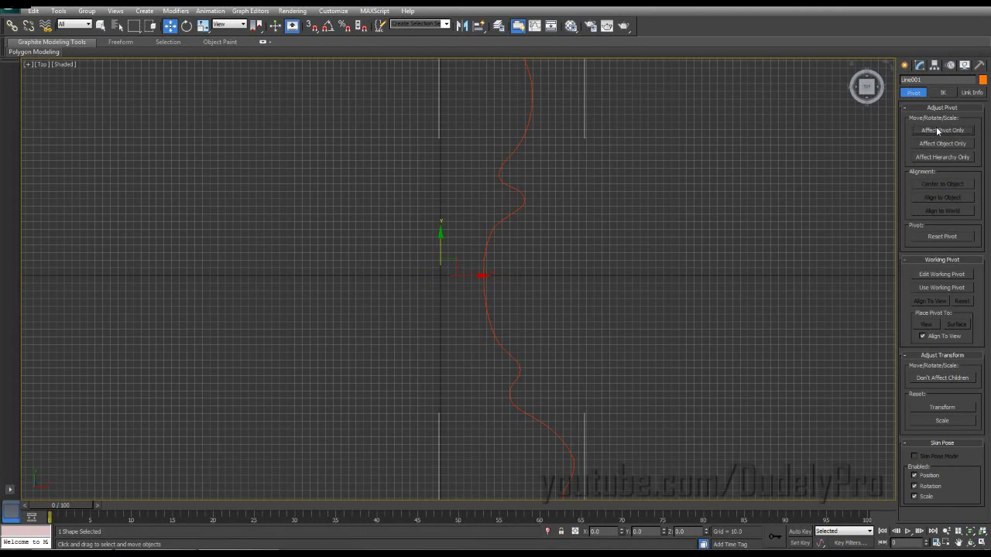
Apply the Lathe modifier to the profile spline and display the pawn in perspective with edged faces.
left_click(920, 66)
key("z")
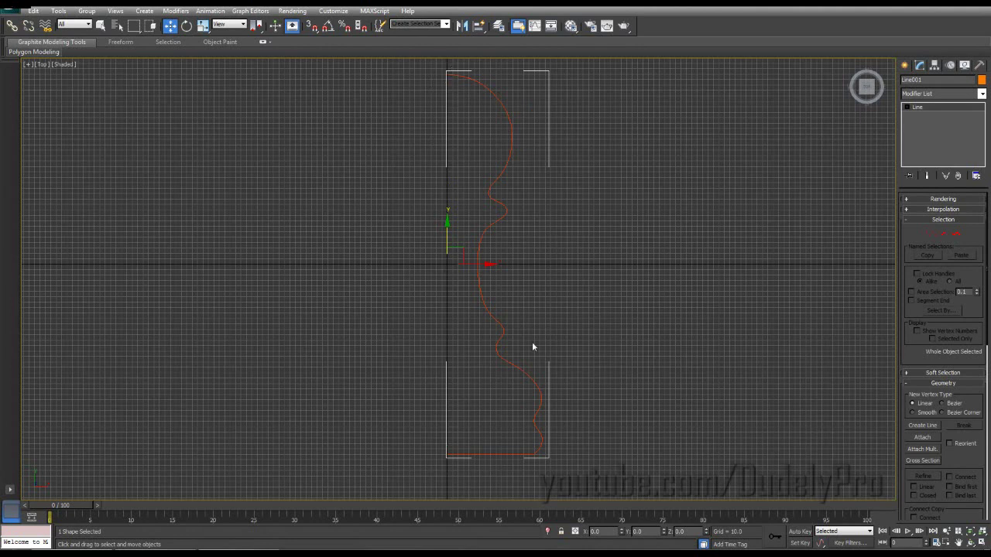
middle_click_drag(581, 241, 581, 248)
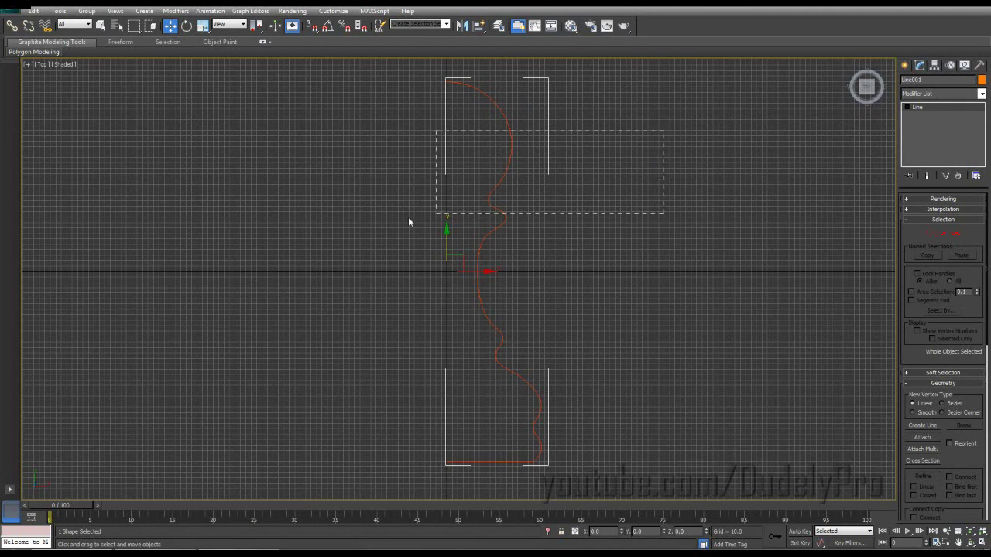
left_click(982, 93)
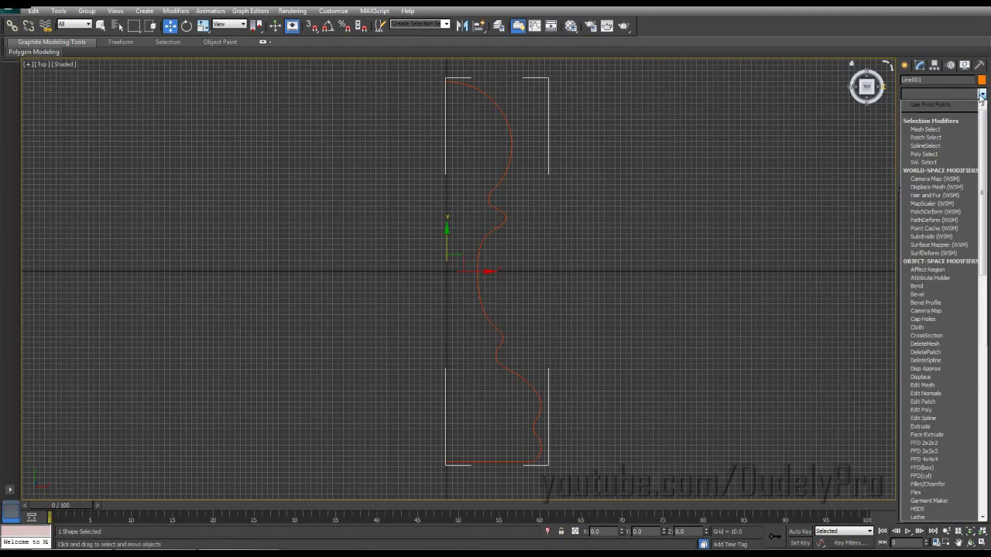
scroll(932, 163, "down", 13)
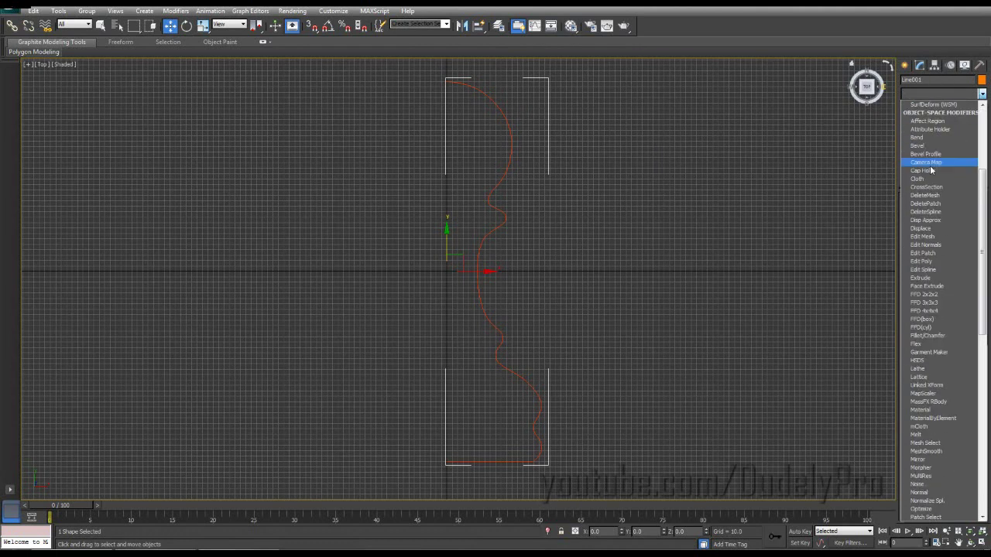
scroll(931, 172, "down", 11)
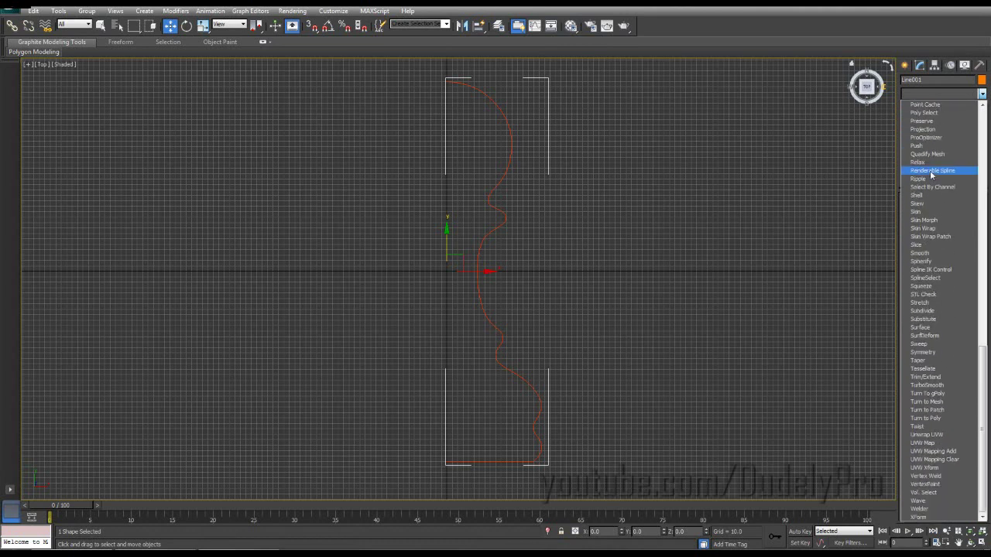
scroll(929, 294, "up", 1)
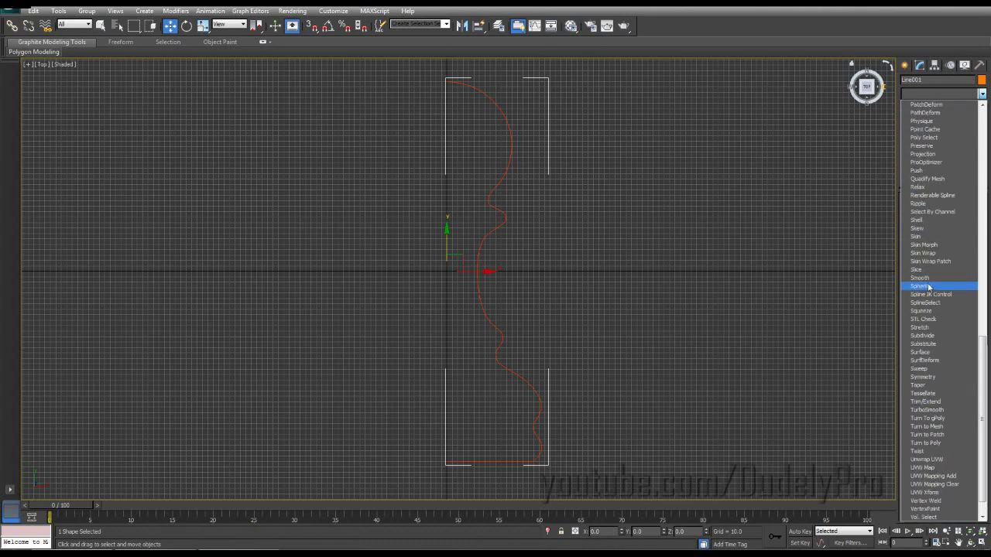
scroll(928, 288, "up", 6)
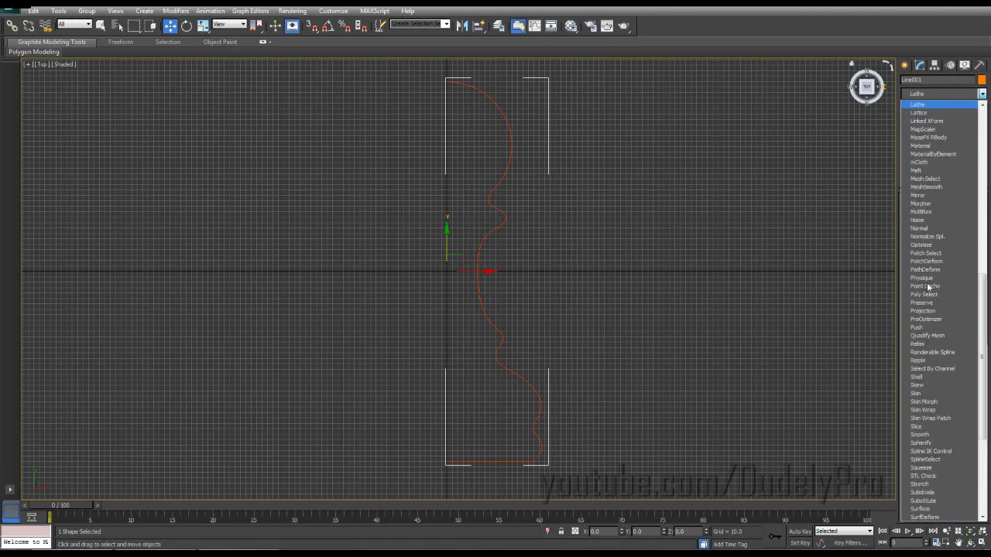
left_click(925, 106)
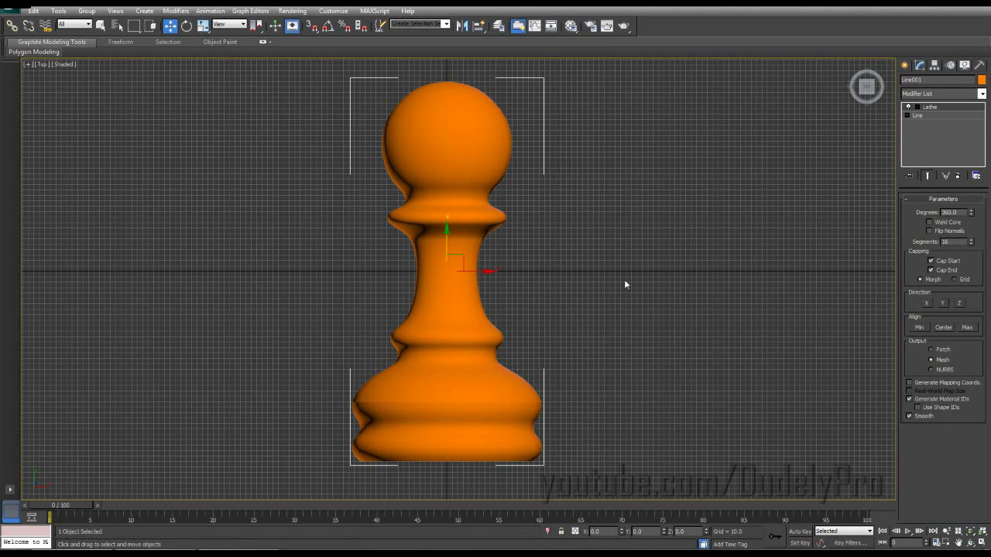
key("p")
key("F4")
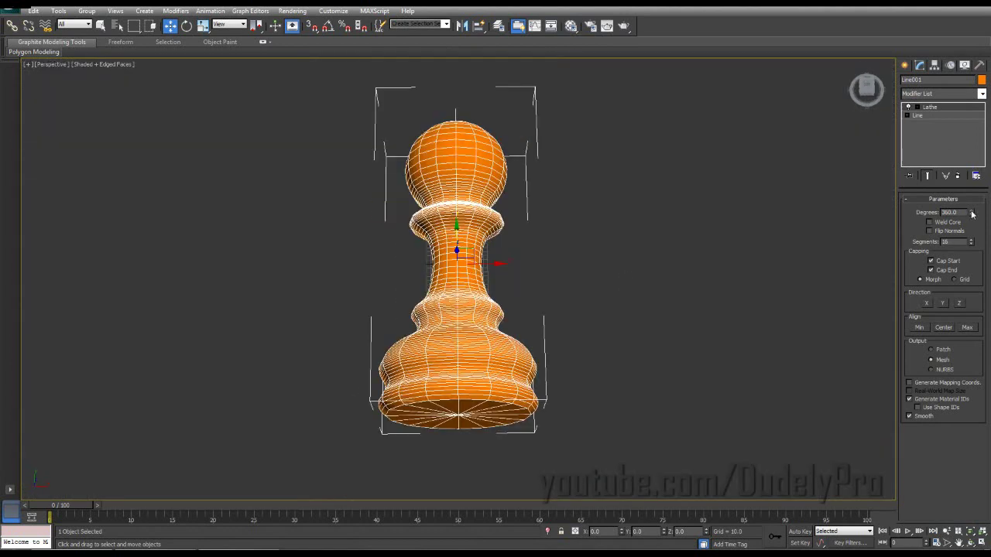
Try a partial revolution by sweeping the Lathe's degrees down towards zero and back up to 360.
left_click_drag(973, 214, 914, 54)
middle_click_drag(434, 143, 425, 117, "alt")
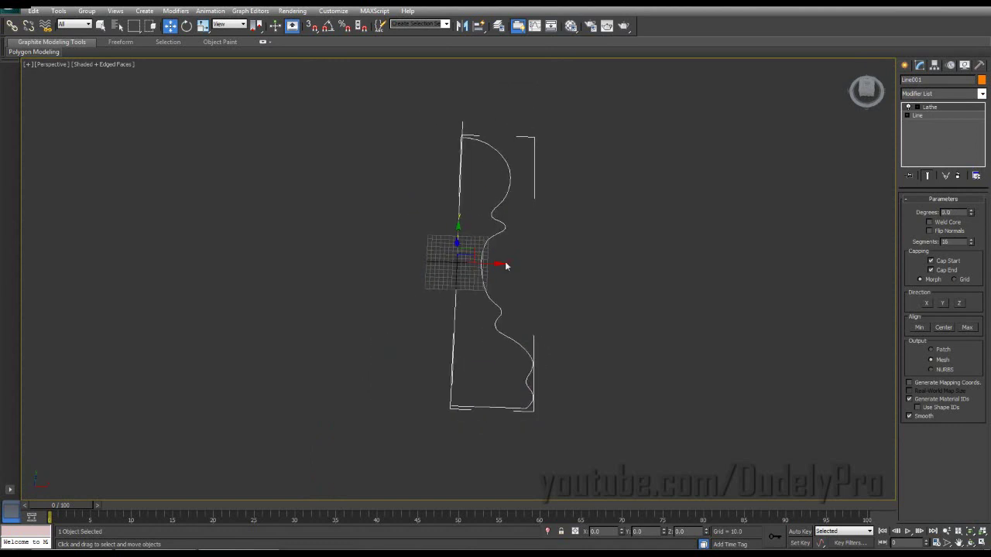
left_click_drag(972, 214, 929, 280)
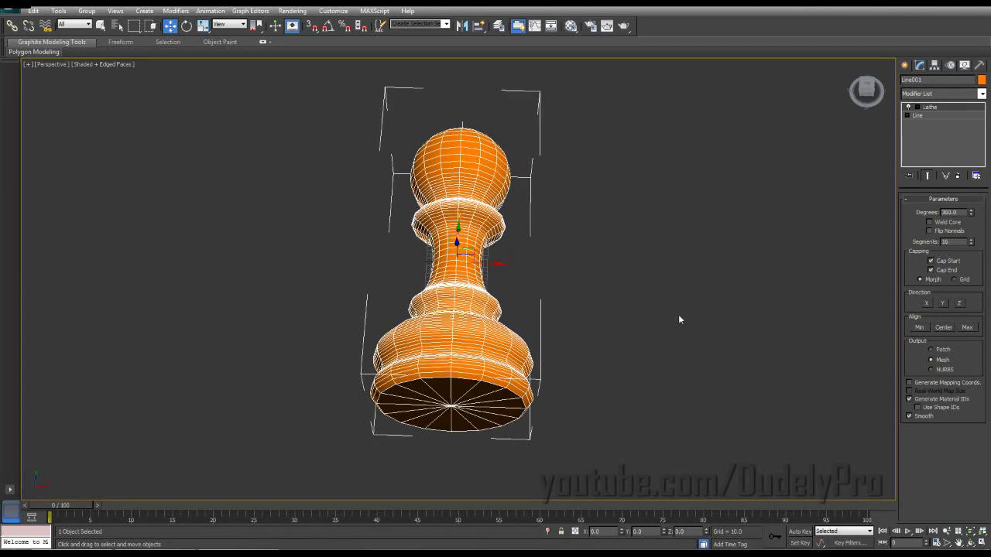
Try revolving the pawn profile about the X and Z directions, and set the Lathe direction back to Y.
middle_click_drag(678, 314, 732, 221, "alt")
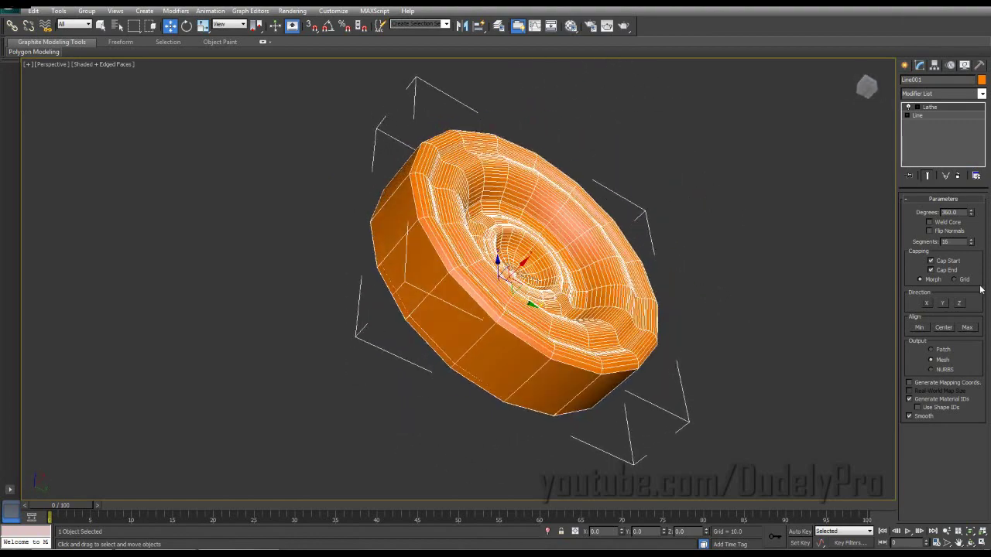
left_click(959, 303)
middle_click_drag(685, 283, 781, 326, "alt")
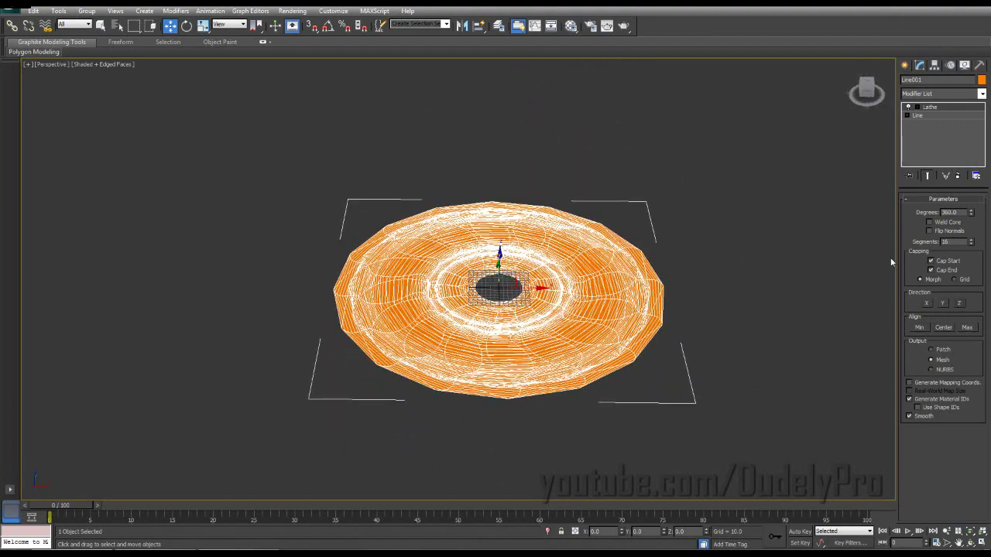
middle_click_drag(664, 234, 725, 284, "alt")
left_click(942, 303)
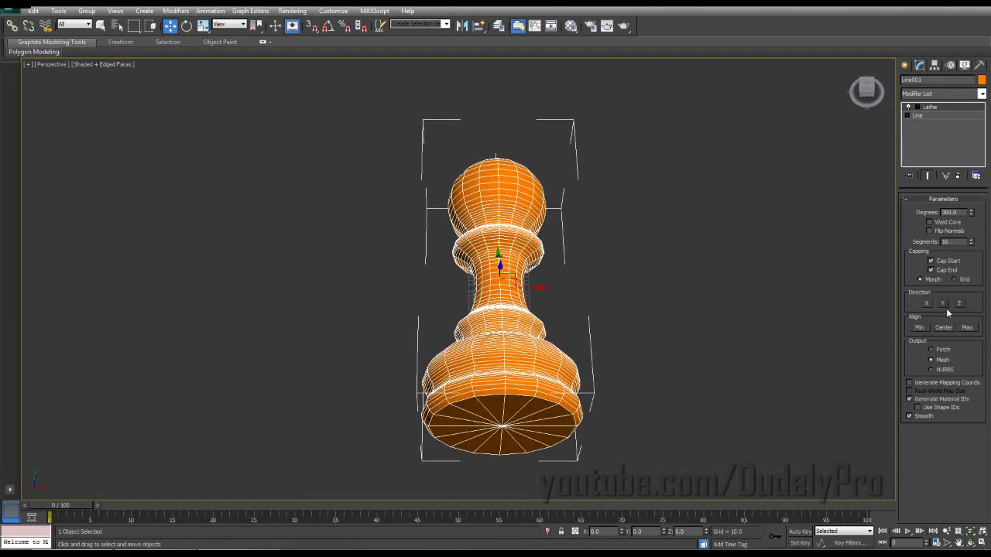
Try the Center and Max alignments for the Lathe axis of the pawn.
middle_click_drag(830, 294, 835, 322, "alt")
middle_click_drag(922, 335, 768, 316, "alt")
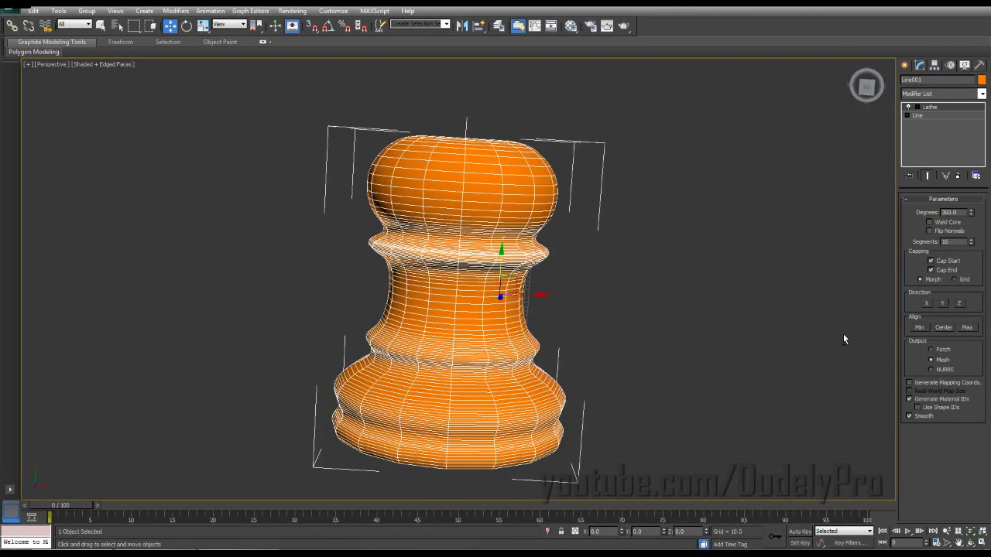
left_click(966, 328)
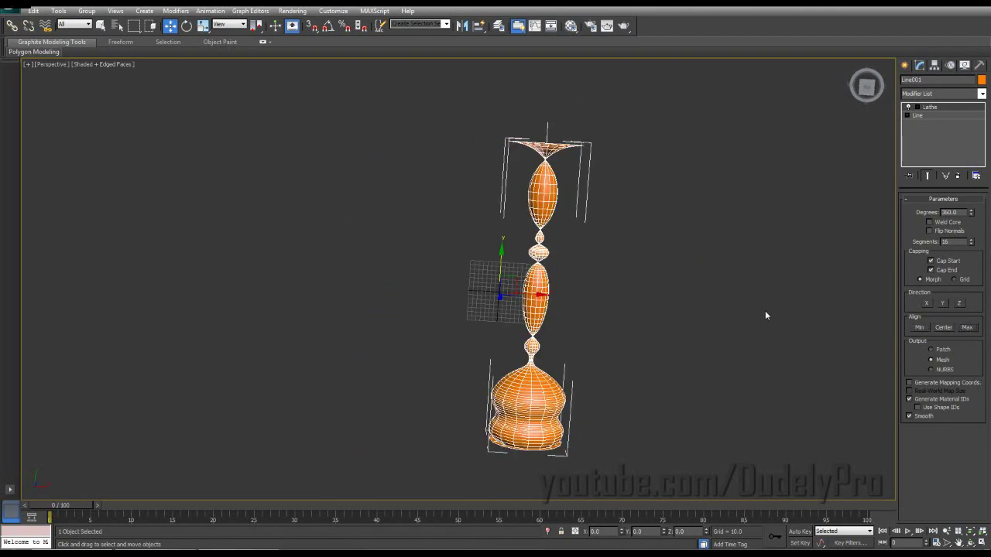
left_click(952, 330)
mouse_move(841, 332)
middle_mouse_down("alt")
mouse_move(780, 383)
mouse_move(793, 373)
mouse_move(790, 286)
mouse_move(785, 260)
mouse_move(773, 260)
mouse_move(782, 259)
mouse_move(778, 293)
mouse_move(774, 267)
middle_mouse_up("alt")
Hide the edged faces and enable Weld Core on the Lathe to clean up the centre of the pawn's top.
scroll(784, 261, "up", 6)
scroll(573, 271, "up", 3)
key("F4")
middle_click_drag(659, 273, 510, 287, "alt")
scroll(601, 298, "up", 5)
scroll(626, 304, "up", 1)
middle_click_drag(648, 298, 624, 288)
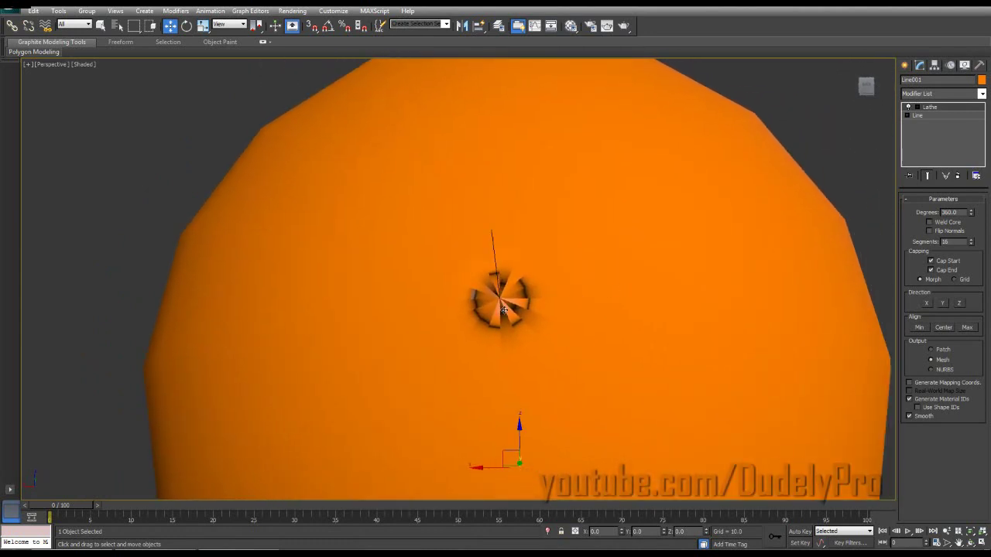
left_click(930, 223)
middle_click_drag(643, 274, 911, 234, "alt")
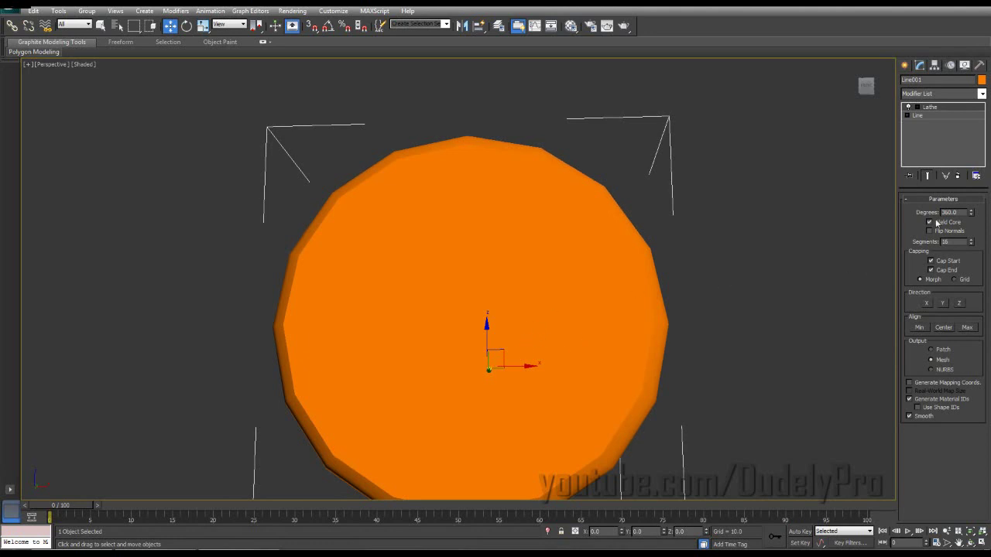
Compare the head's centre with Weld Core off and on again while showing edged faces, and frame the whole pawn.
left_click(934, 223)
scroll(679, 290, "up", 5)
key("F4")
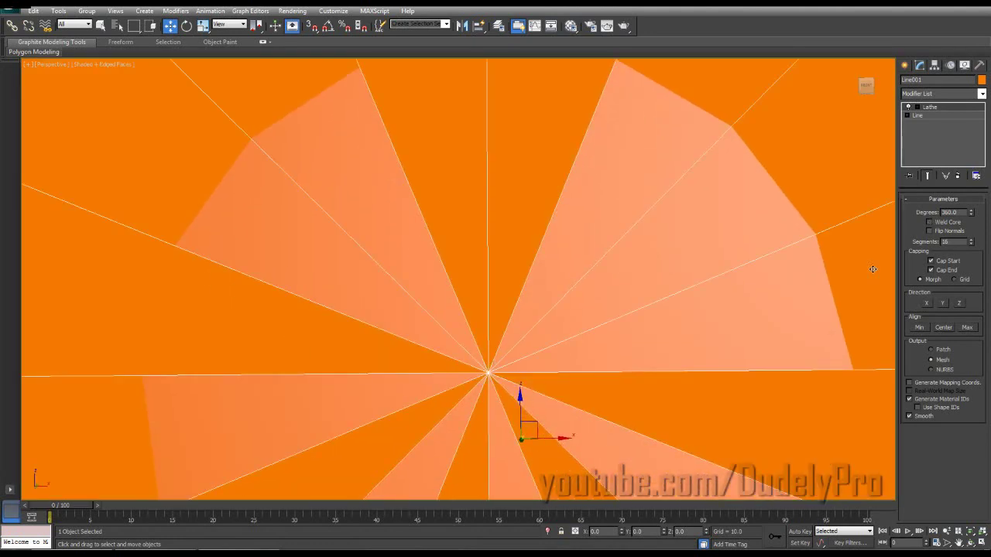
left_click(930, 223)
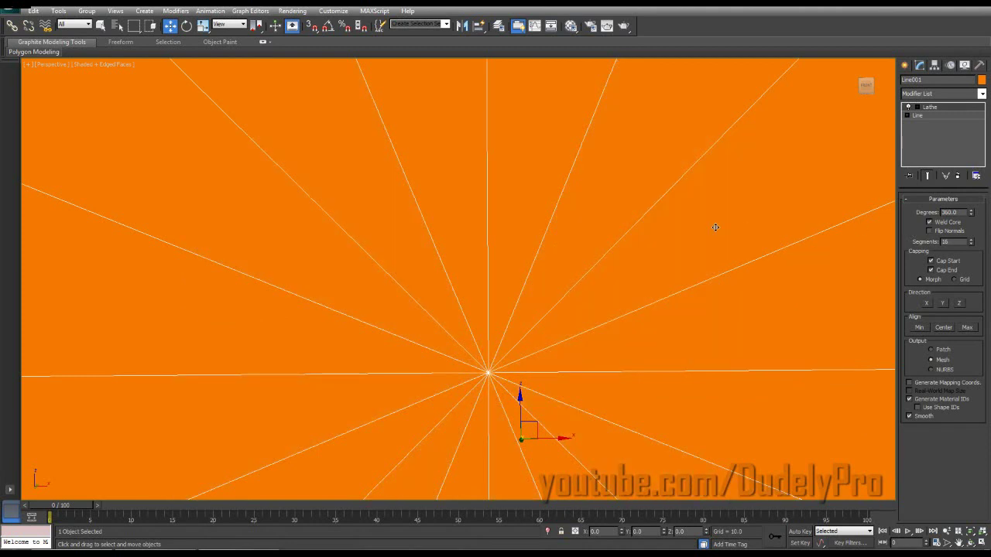
key("z")
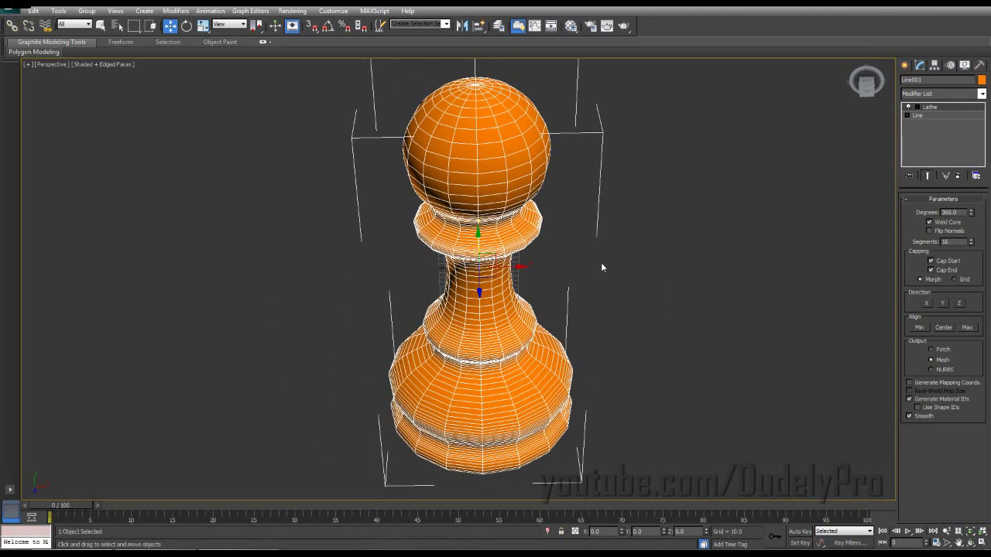
Render the perspective view of the pawn from two angles and close each rendered frame.
left_click(624, 26)
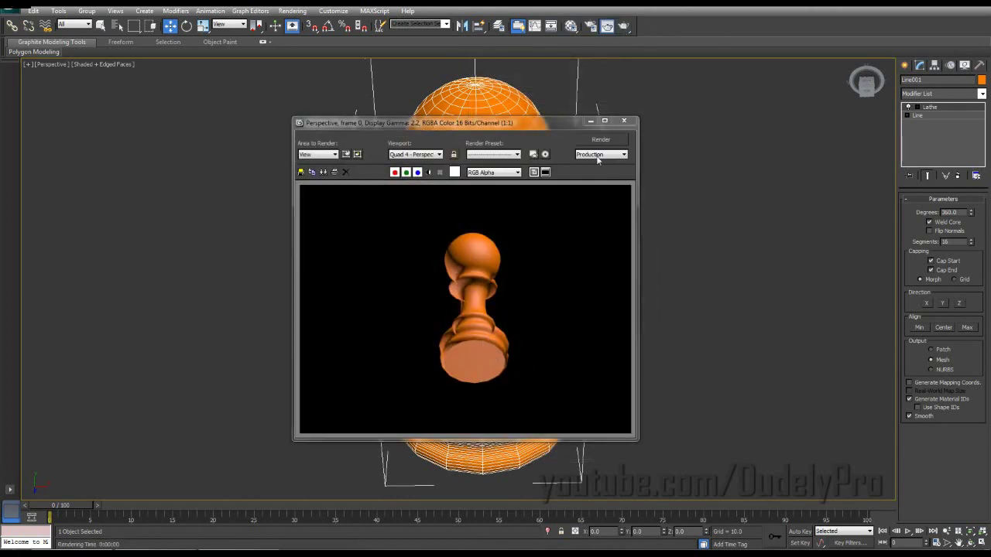
left_click(630, 126)
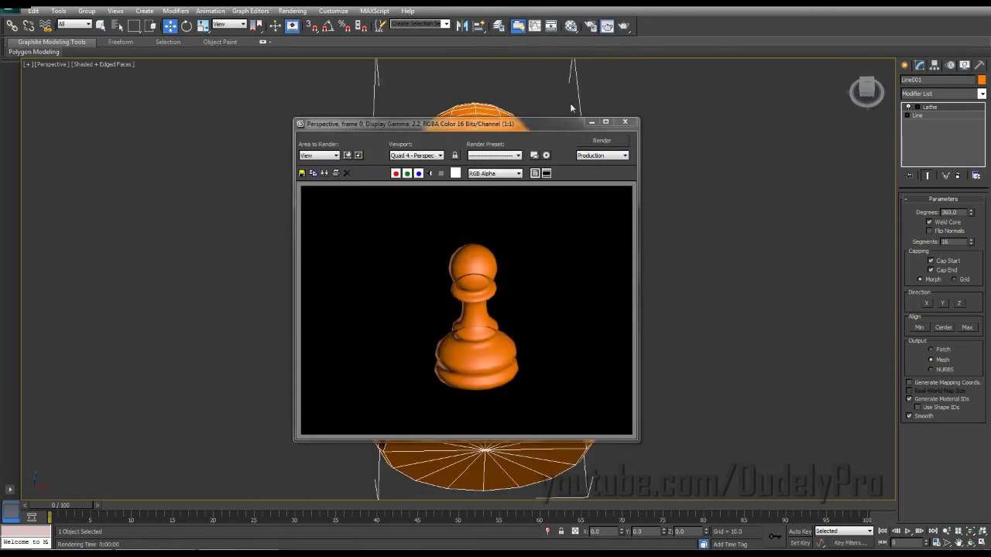
left_click(625, 122)
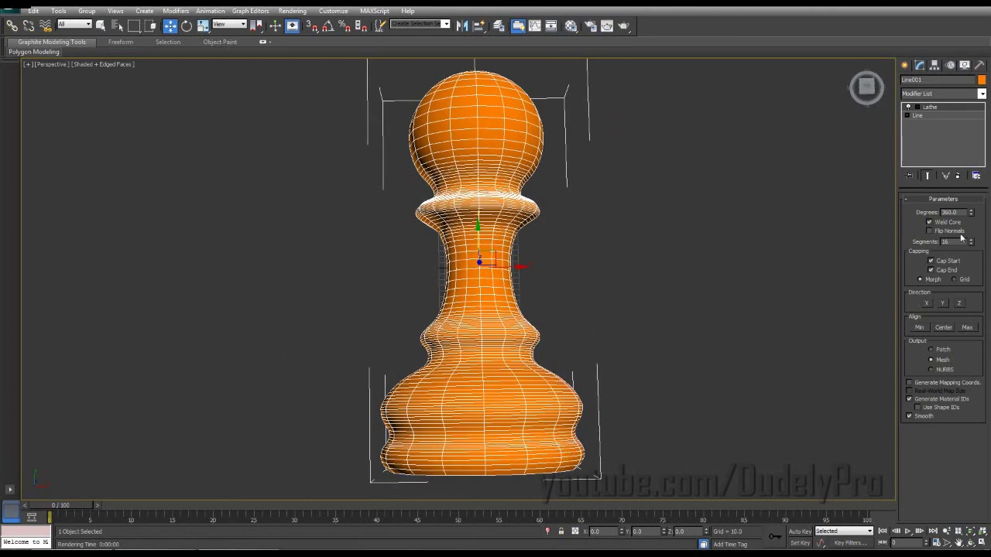
Enable Flip Normals on the Lathe, render the pawn to check its surface and close the rendered frame.
left_click(930, 231)
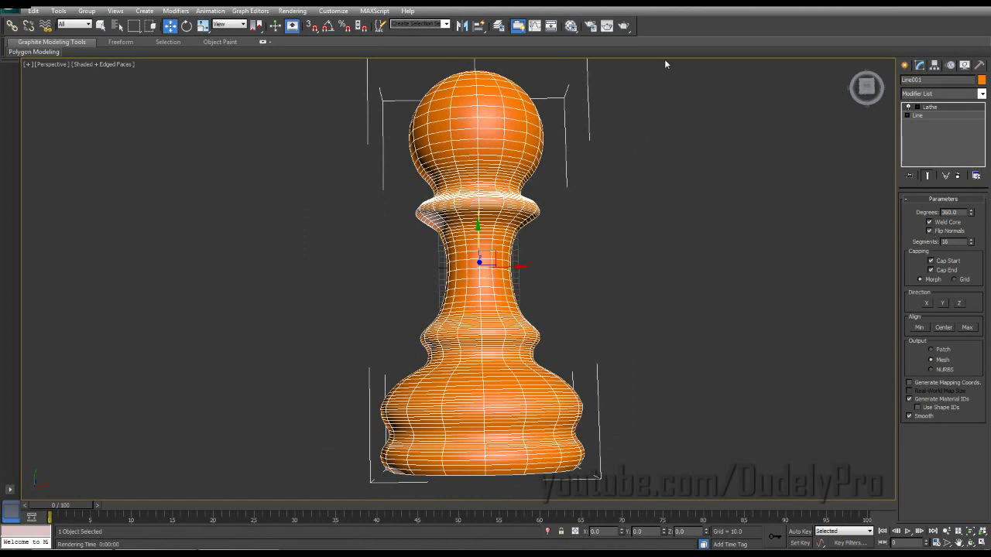
left_click(625, 27)
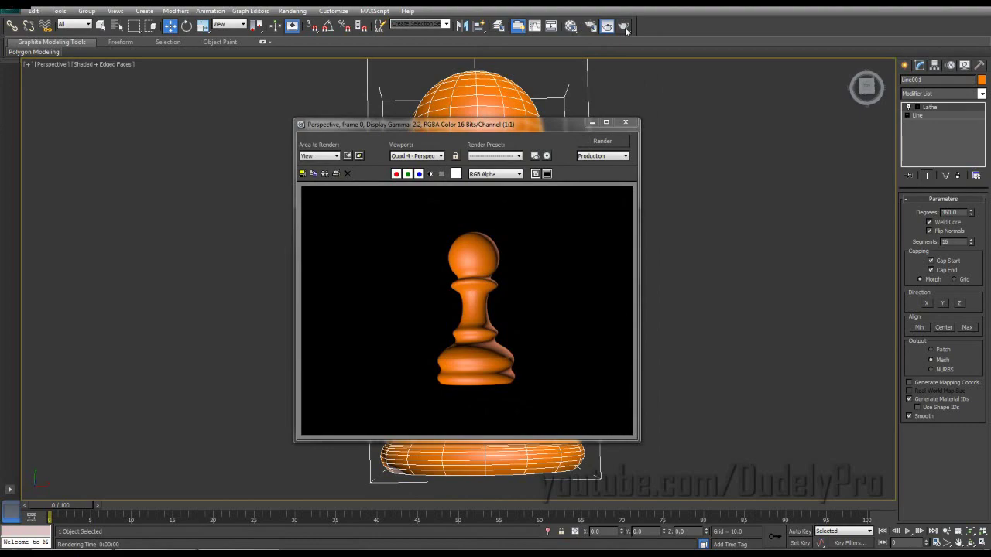
left_click(628, 123)
Hide the edged faces and enter vertex editing on the base Line with the lathed end result shown.
middle_click_drag(601, 255, 591, 222, "alt")
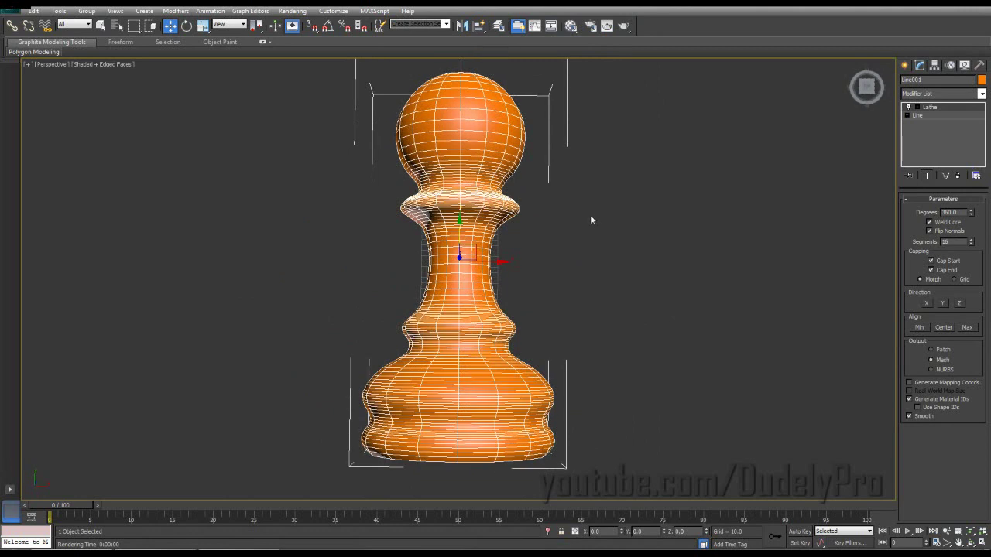
key("F4")
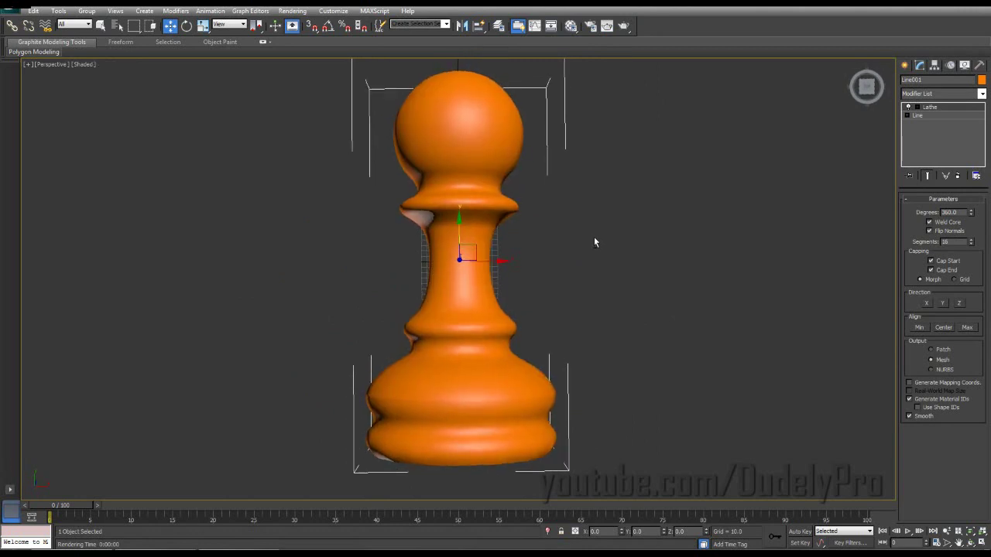
middle_click_drag(593, 237, 569, 207)
middle_click_drag(395, 331, 394, 325, "alt")
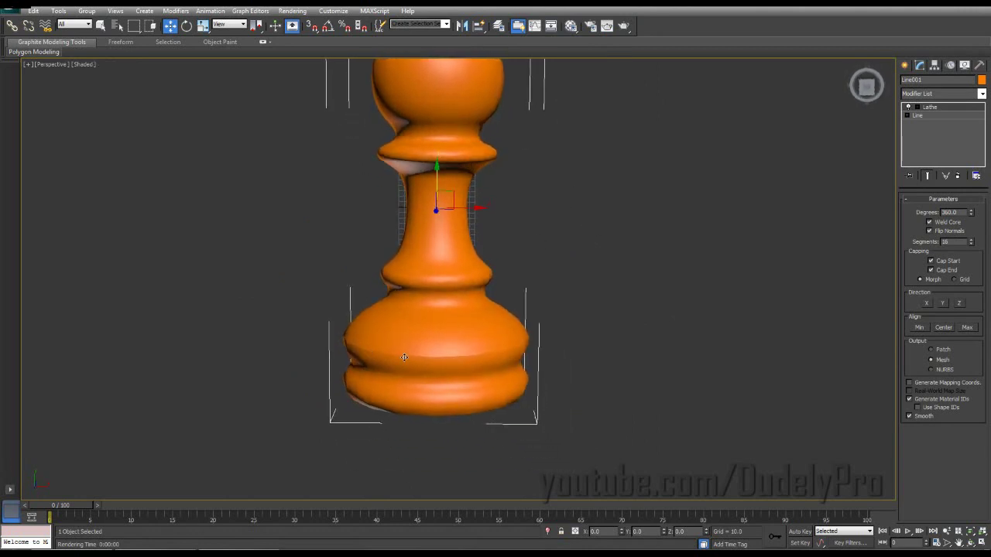
middle_click_drag(578, 317, 580, 369)
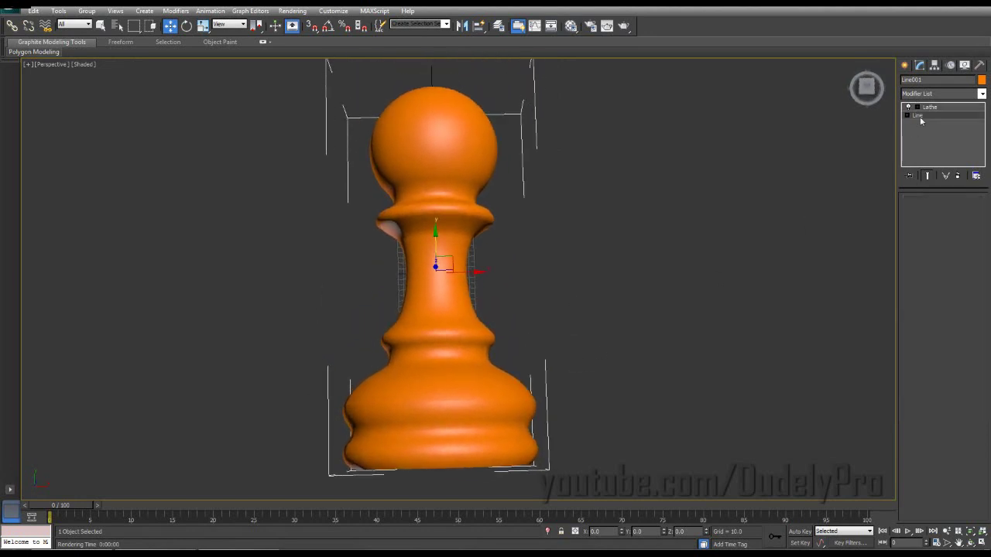
left_click(918, 116)
key("1")
middle_click_drag(764, 167, 569, 126, "alt")
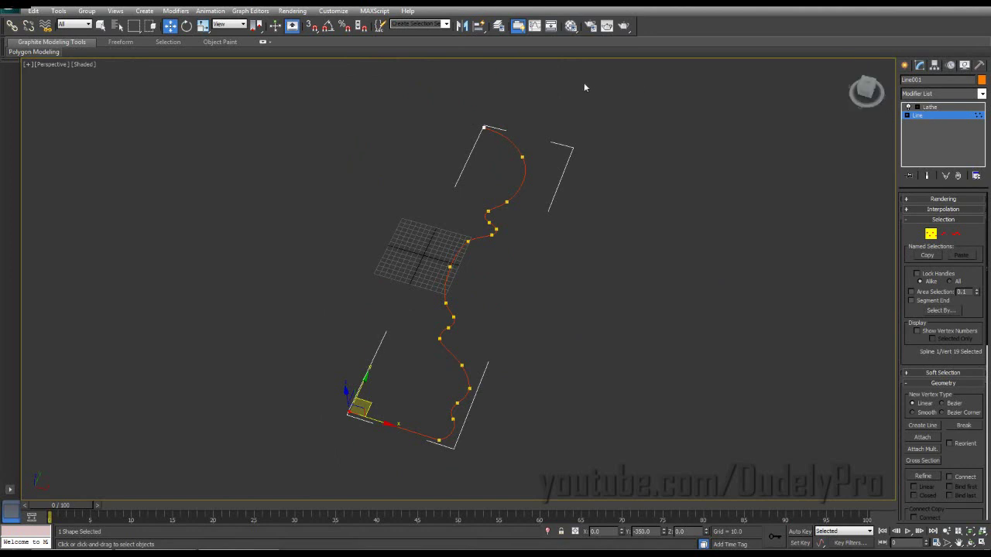
left_click(928, 177)
Convert the profile's corner vertex at the widest part of the base to Smooth and return to the Lathe modifier.
middle_click_drag(724, 159, 732, 128, "alt")
scroll(732, 128, "up", 4)
middle_click_drag(665, 246, 670, 180)
scroll(564, 293, "up", 3)
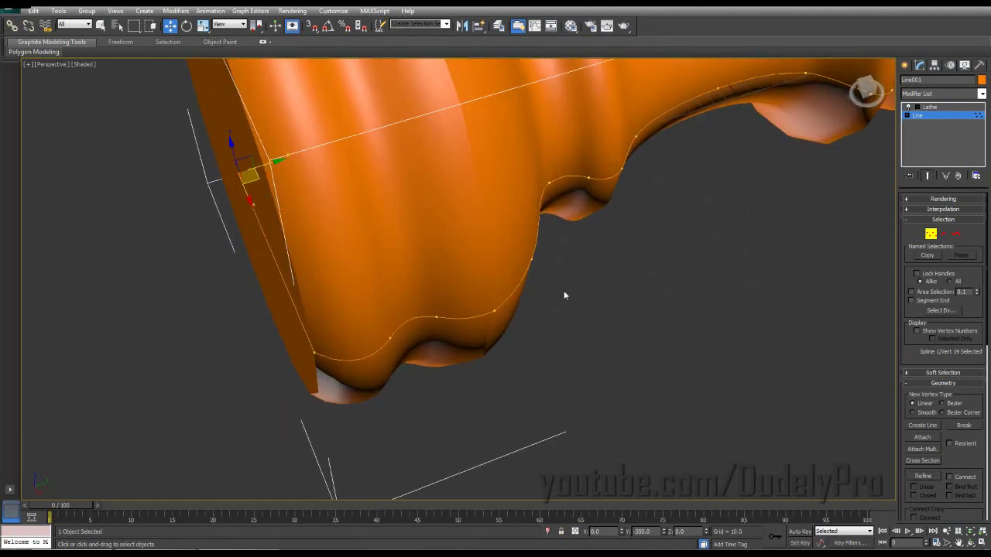
left_click(490, 312)
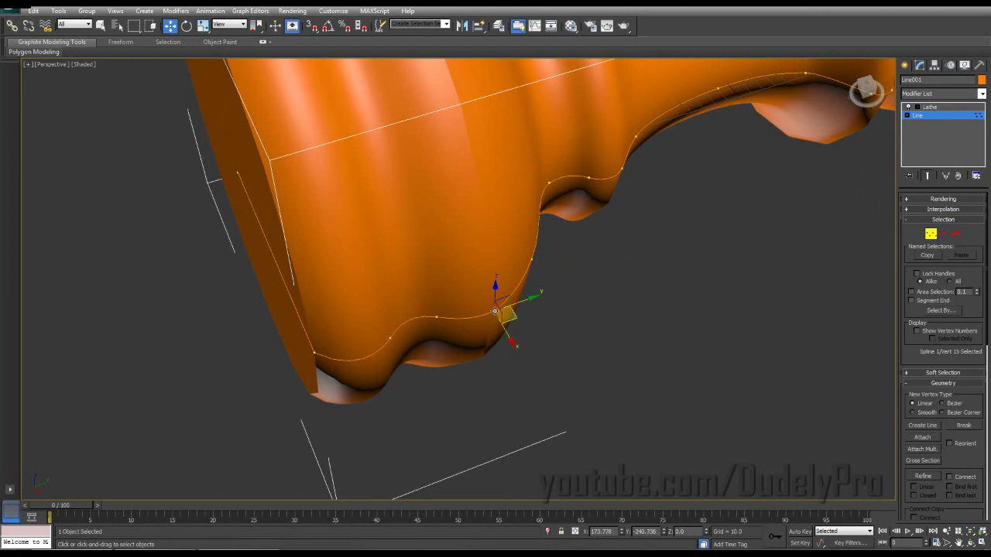
right_click(493, 309)
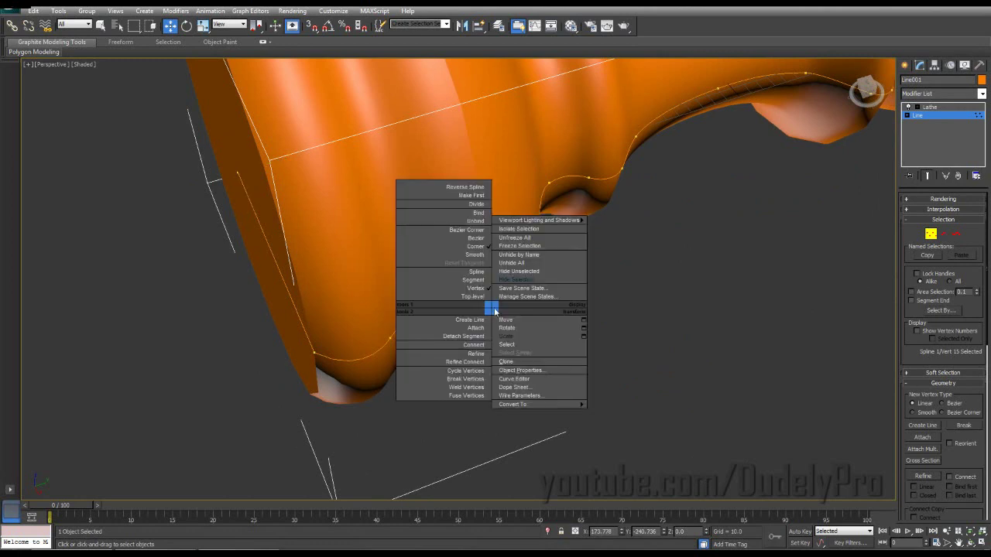
left_click(474, 254)
middle_click_drag(576, 301, 666, 350, "alt")
scroll(632, 341, "down", 5)
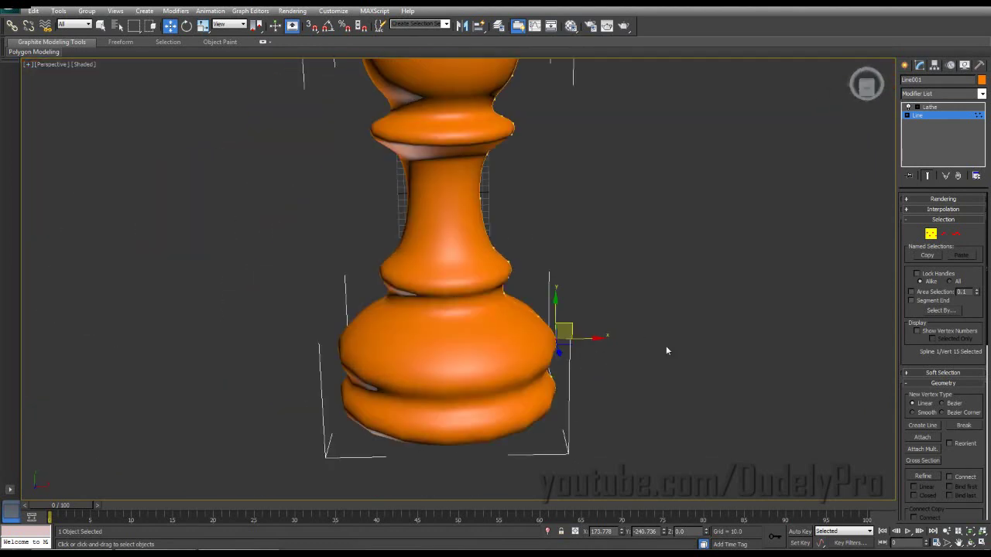
left_click(934, 237)
left_click(932, 108)
scroll(701, 177, "down", 3)
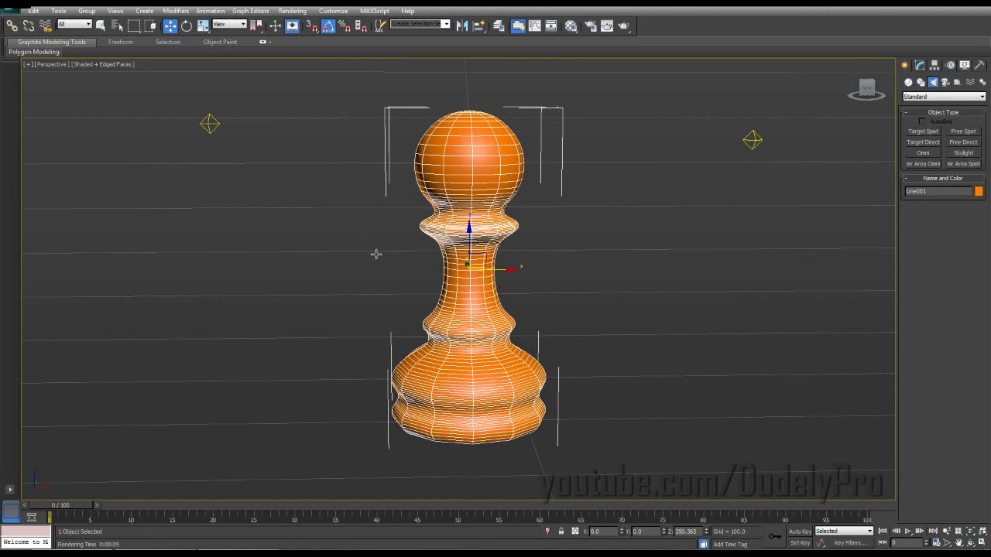
Try the Clay viewport style on the pawn scene with the edged faces hidden.
scroll(376, 253, "down", 8)
mouse_move(376, 250)
middle_mouse_down("alt")
mouse_move(434, 257)
mouse_move(394, 259)
middle_mouse_up("alt")
scroll(393, 260, "up", 6)
scroll(398, 263, "up", 7)
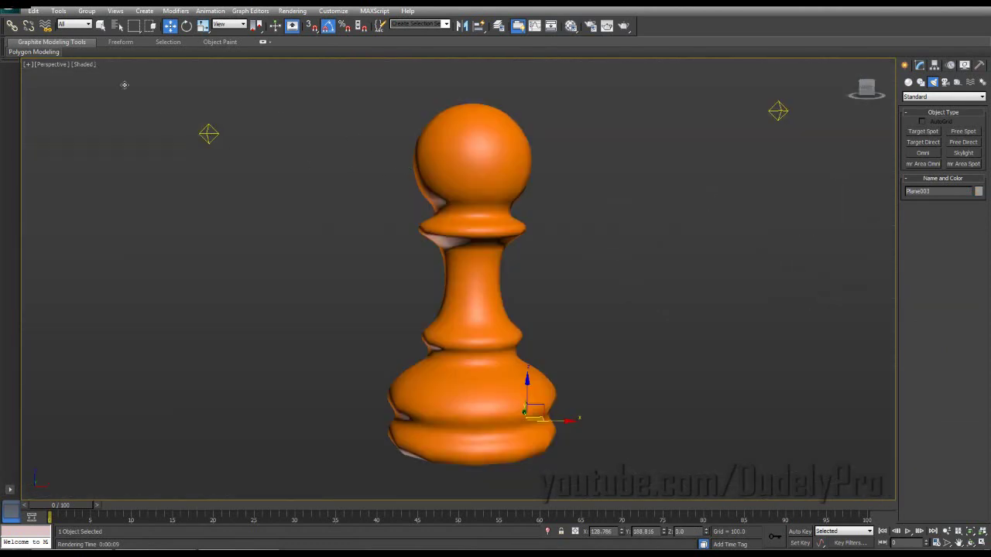
left_click(84, 65)
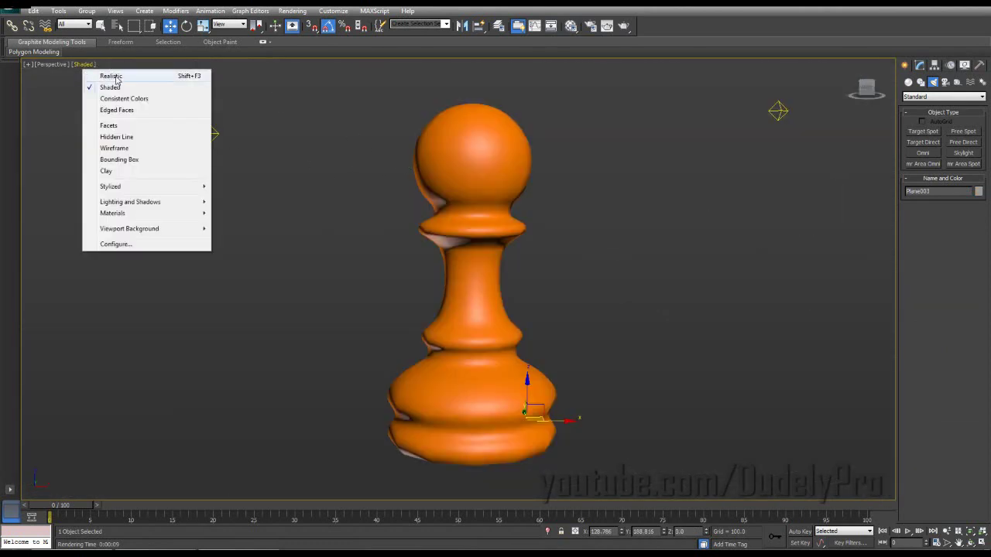
left_click(108, 171)
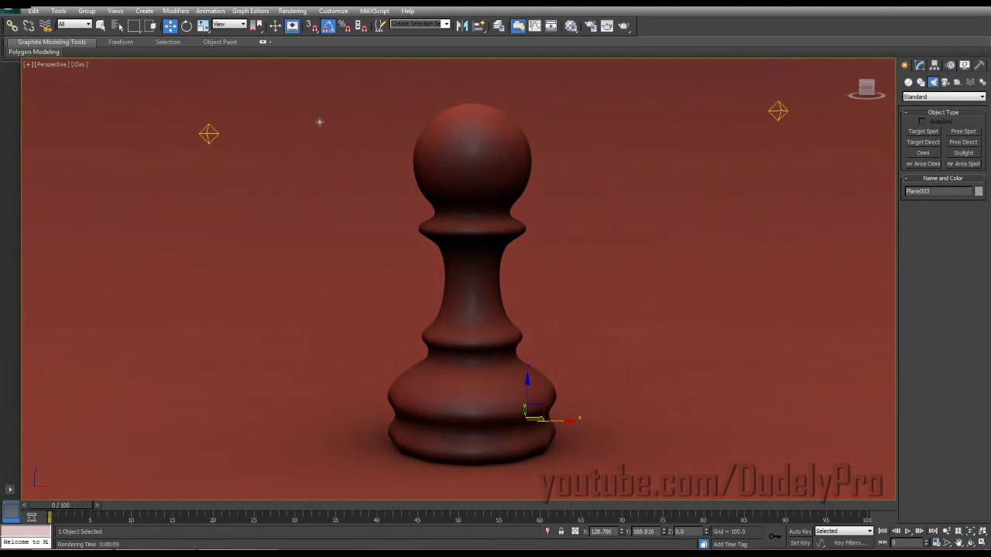
Switch the viewport to Realistic, render the perspective view for comparison beside the pawn and close the rendered frame.
left_click(81, 64)
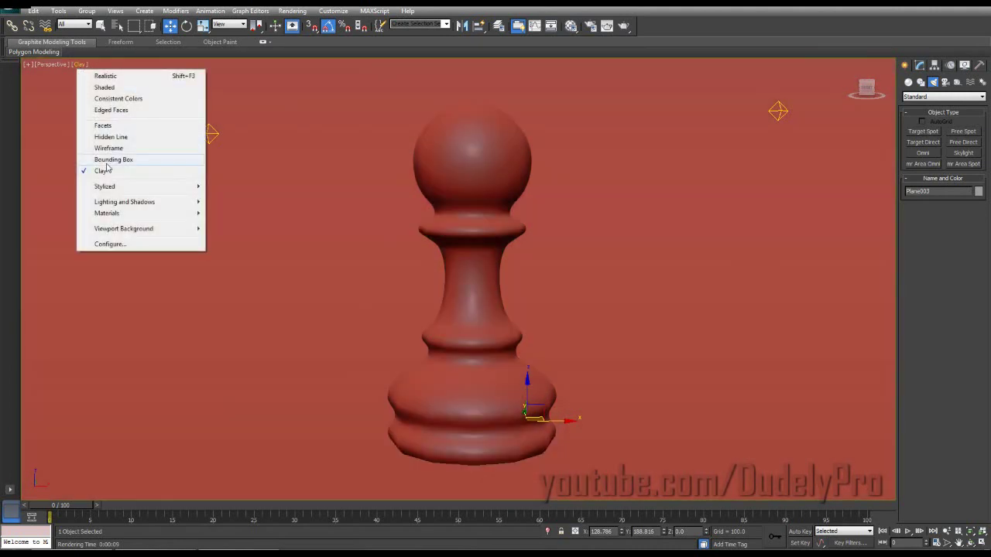
left_click(112, 78)
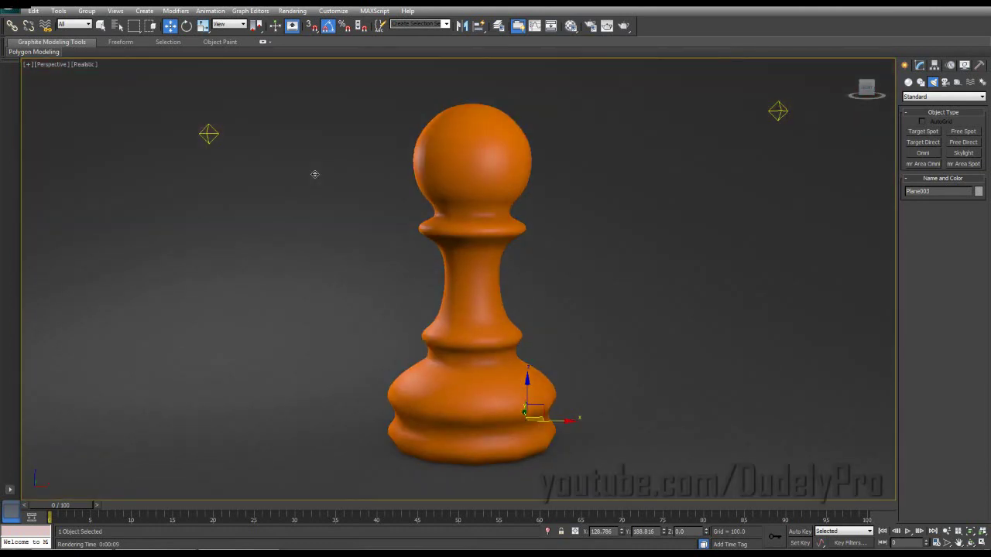
left_click(624, 26)
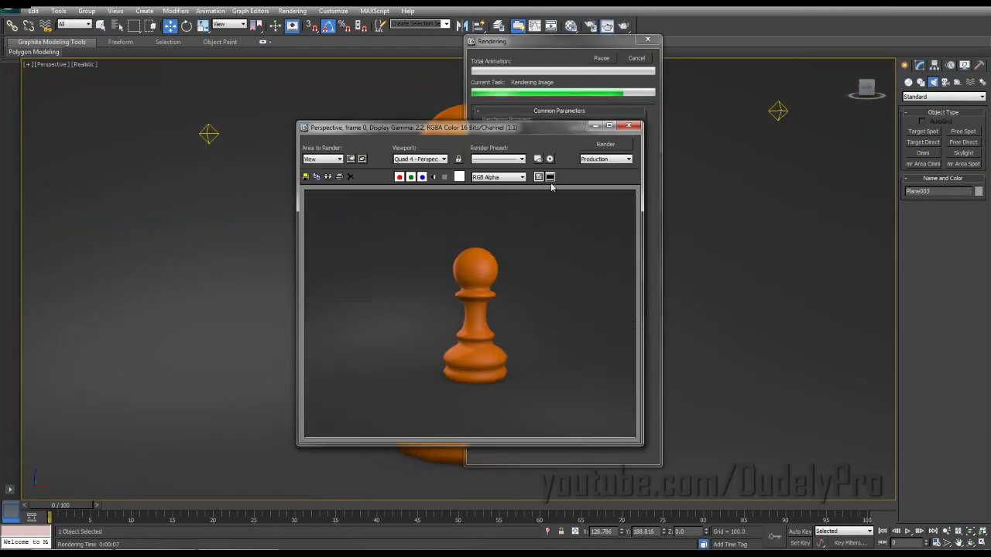
left_click_drag(510, 129, 763, 101)
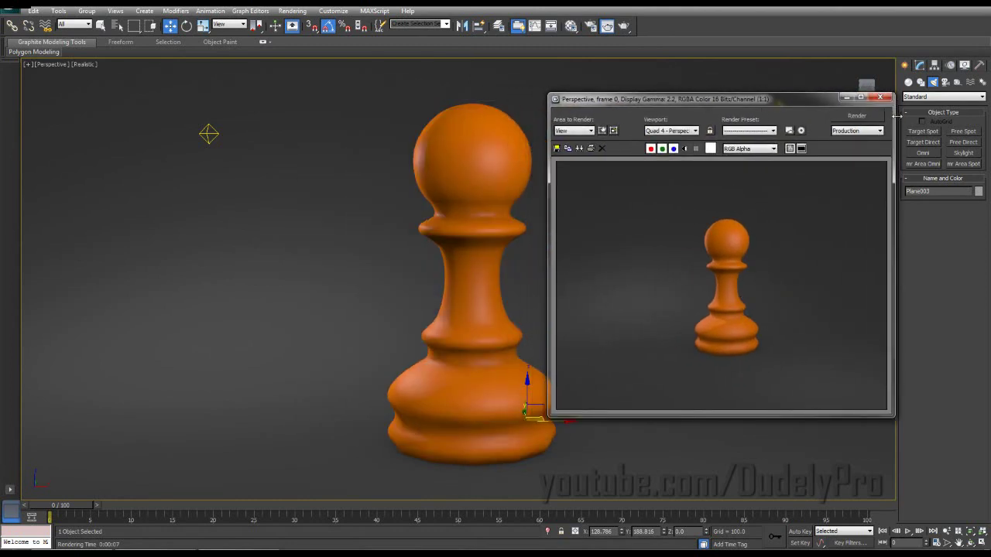
left_click(880, 97)
Try the stylized Graphite viewport look and frame the pawn in the view.
left_click(83, 63)
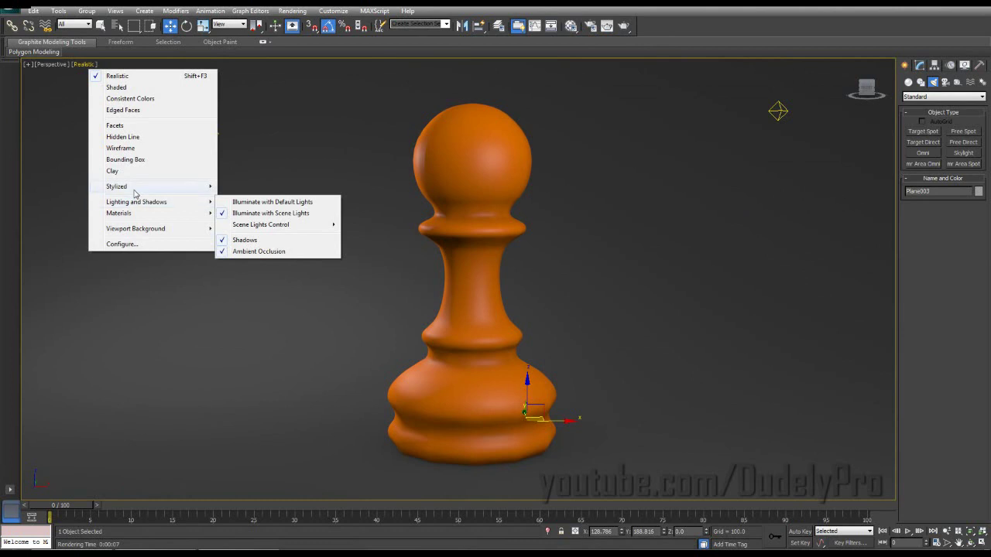
mouse_move(135, 189)
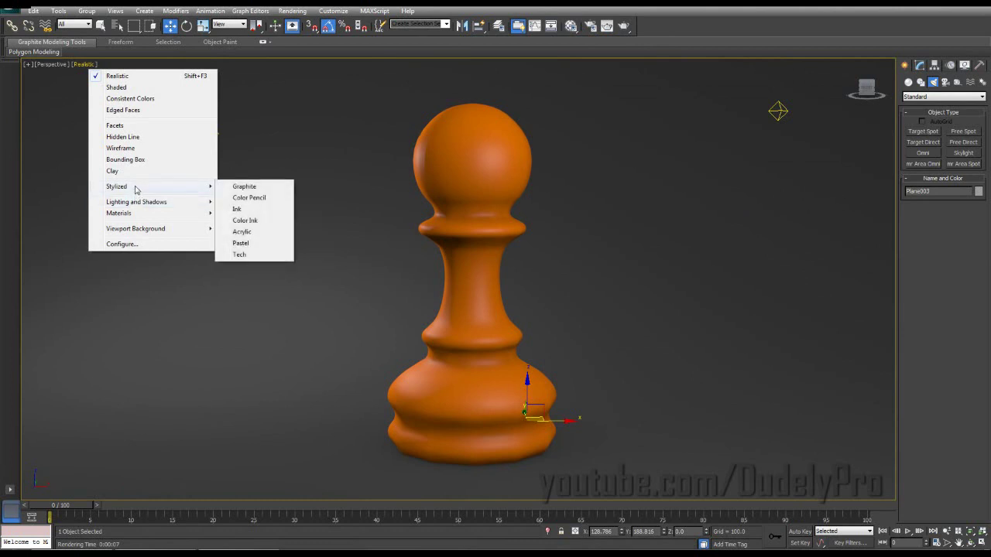
left_click(235, 190)
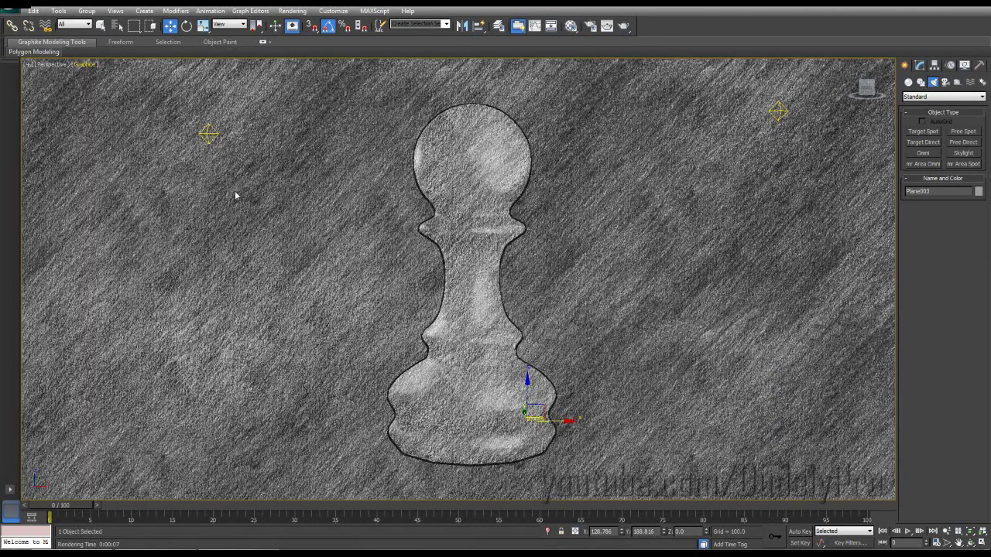
middle_click_drag(717, 267, 720, 219, "alt")
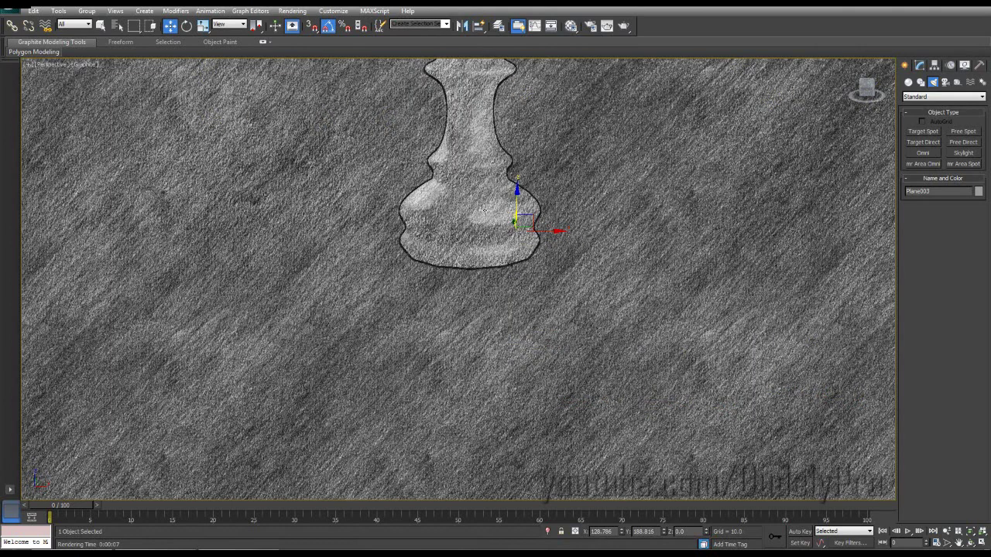
key("z")
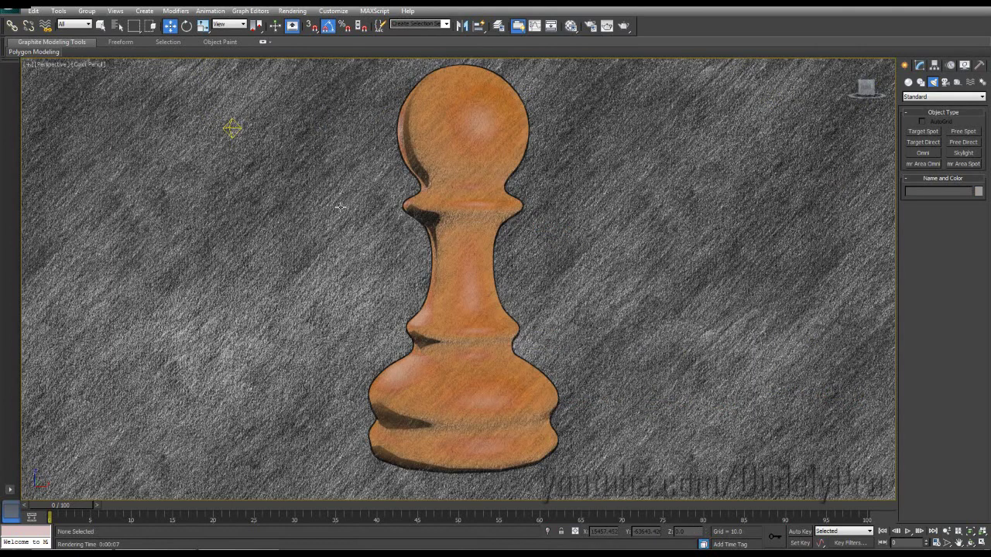